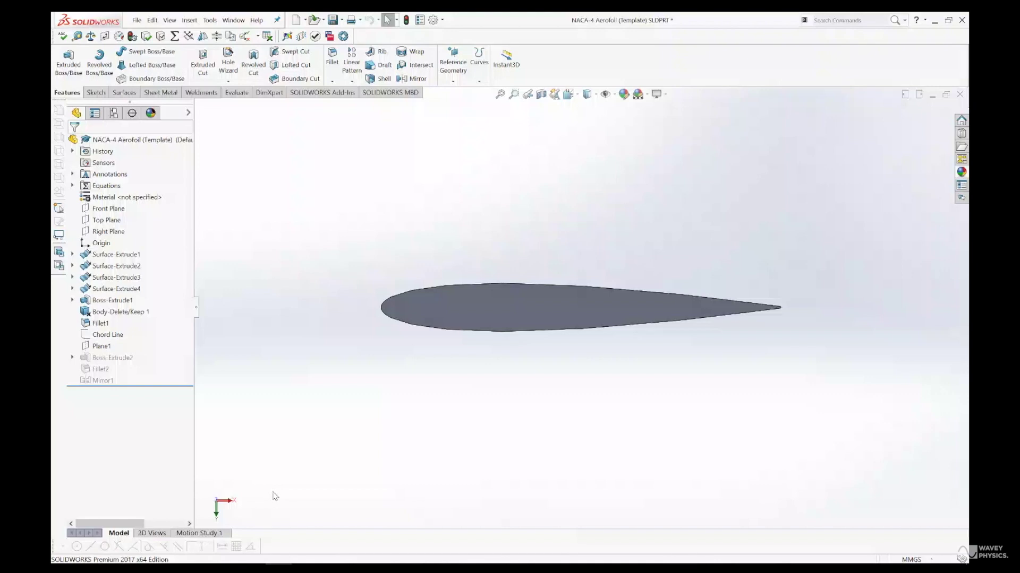
- Set the Maximum Camber global variable to 0.06 and rebuild the aerofoil
left_click(210, 20)
left_click(234, 378)
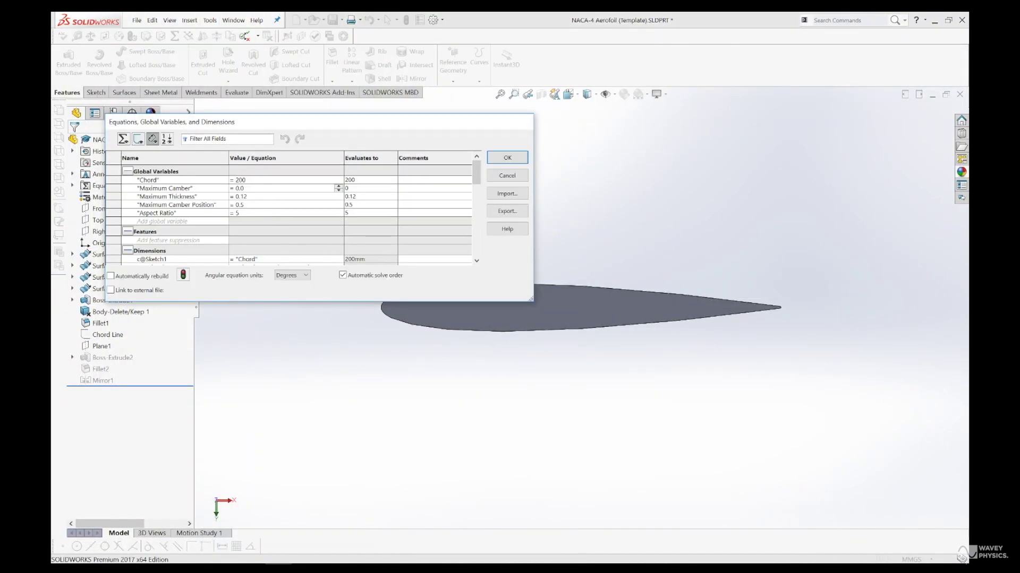
type("0.06")
key("Tab")
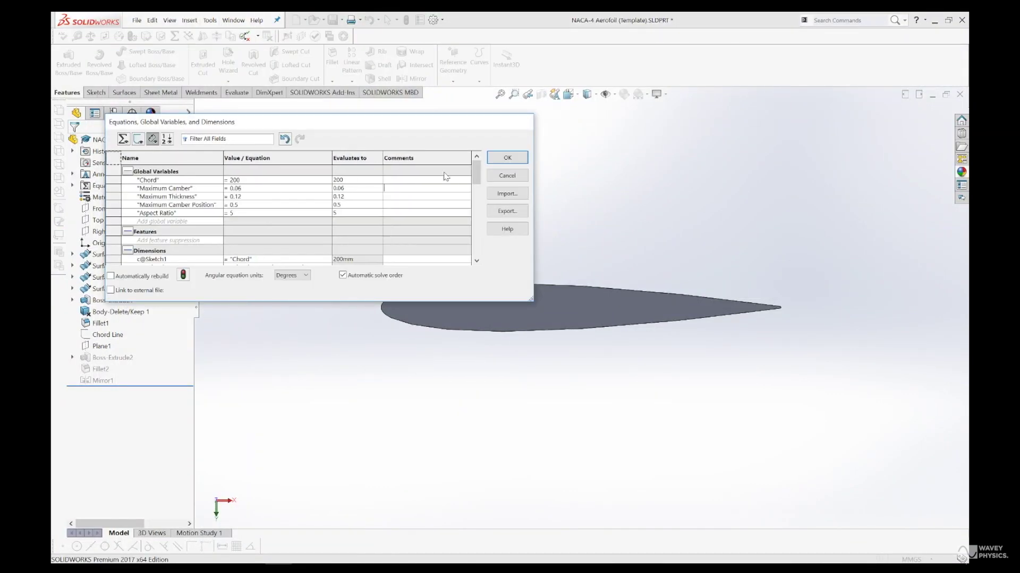
key("Return")
left_click(210, 20)
left_click(233, 378)
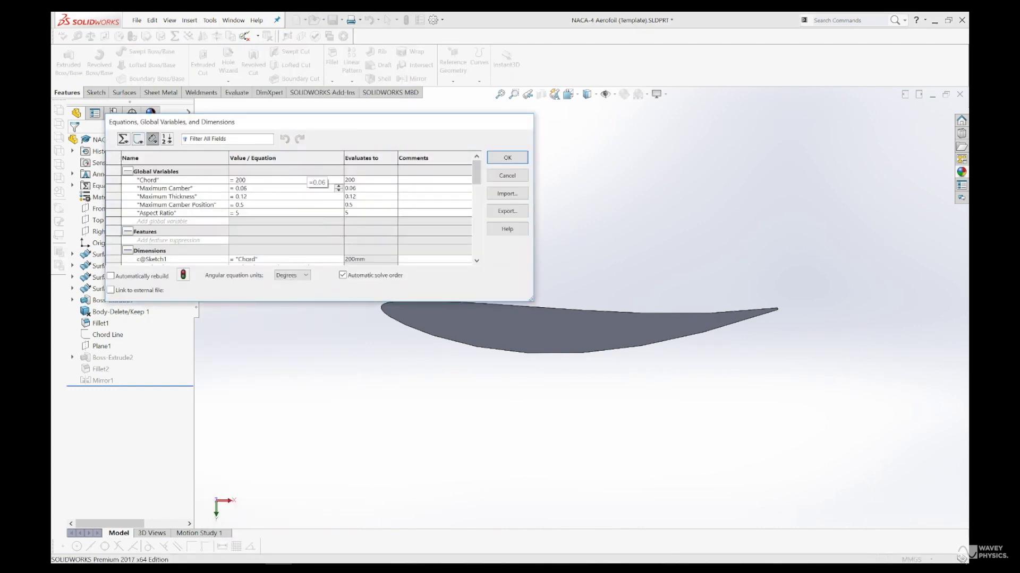
left_click(491, 159)
- Try a Maximum Camber of 0.20, then return it to 0.06
left_click(210, 20)
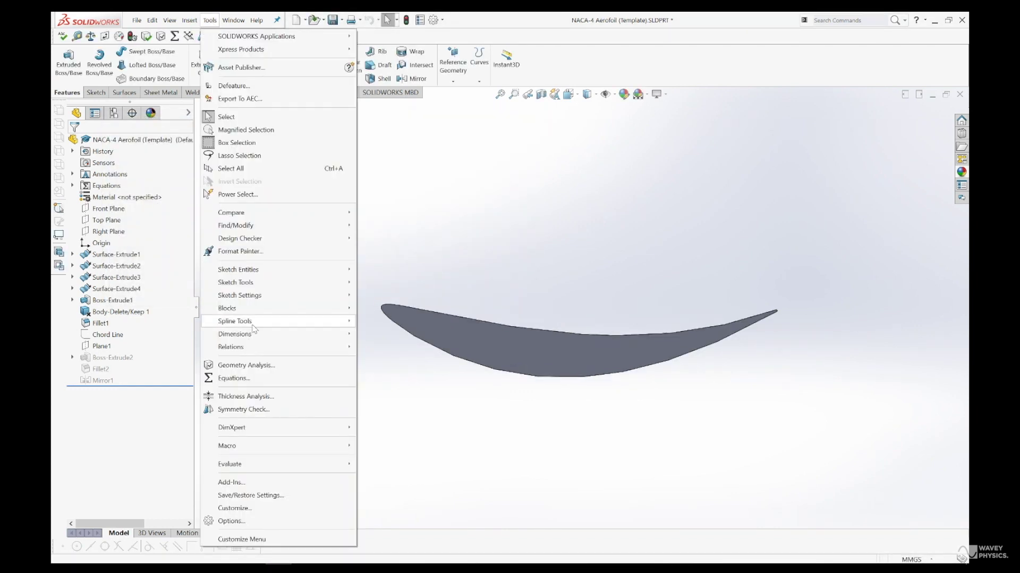
left_click(270, 309)
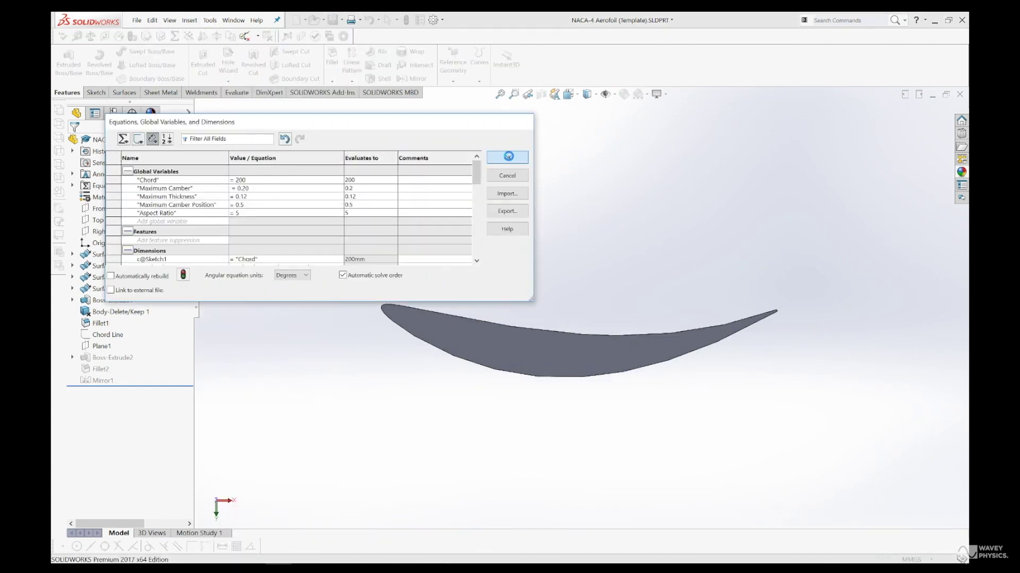
left_click(508, 156)
left_click(211, 20)
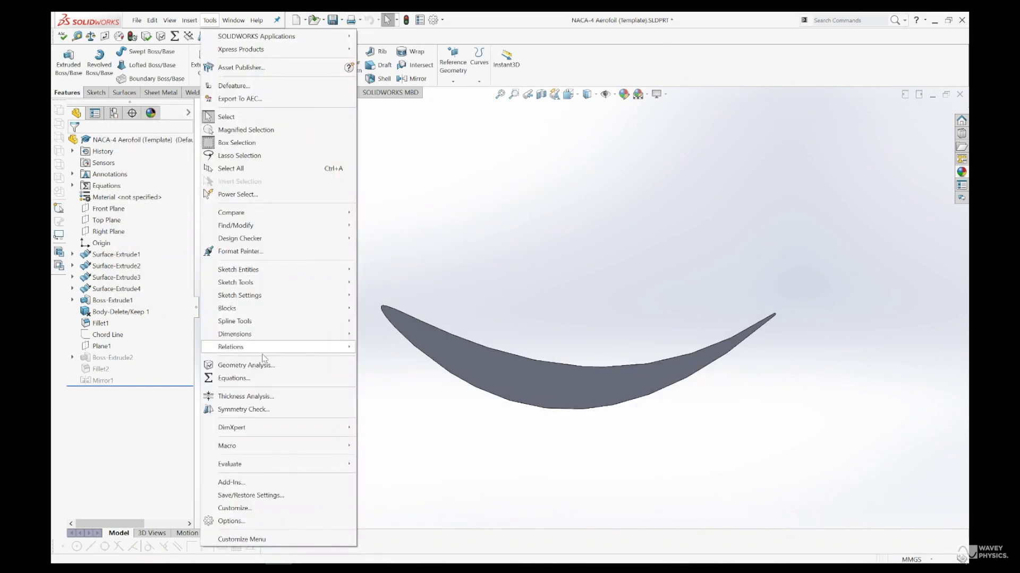
left_click(234, 378)
key("BackSpace")
type("06")
left_click(311, 213)
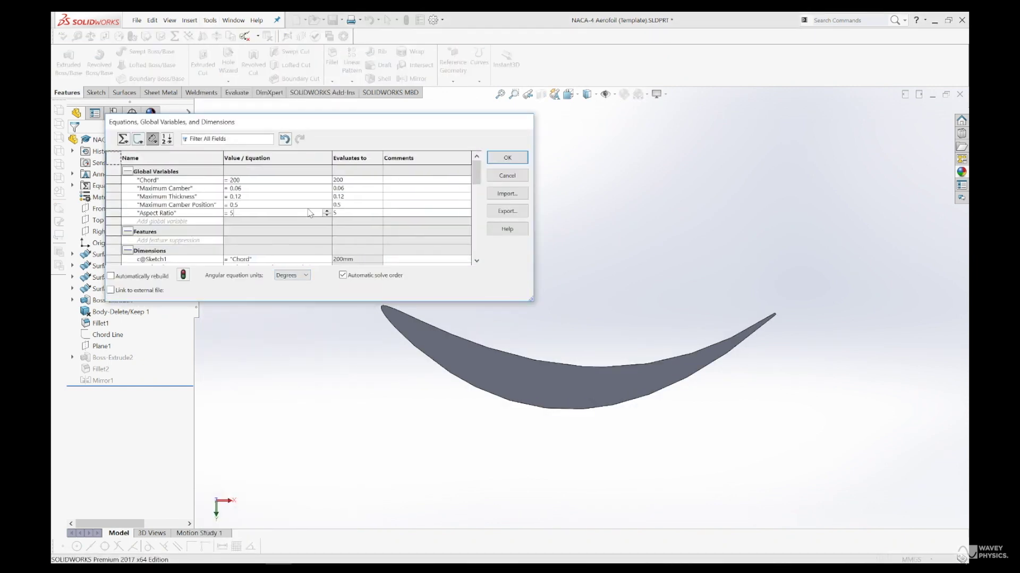
left_click(210, 20)
- Try Maximum Camber Position 0.1, 0.5, then 0.9, dismissing the rebuild error
left_click(233, 379)
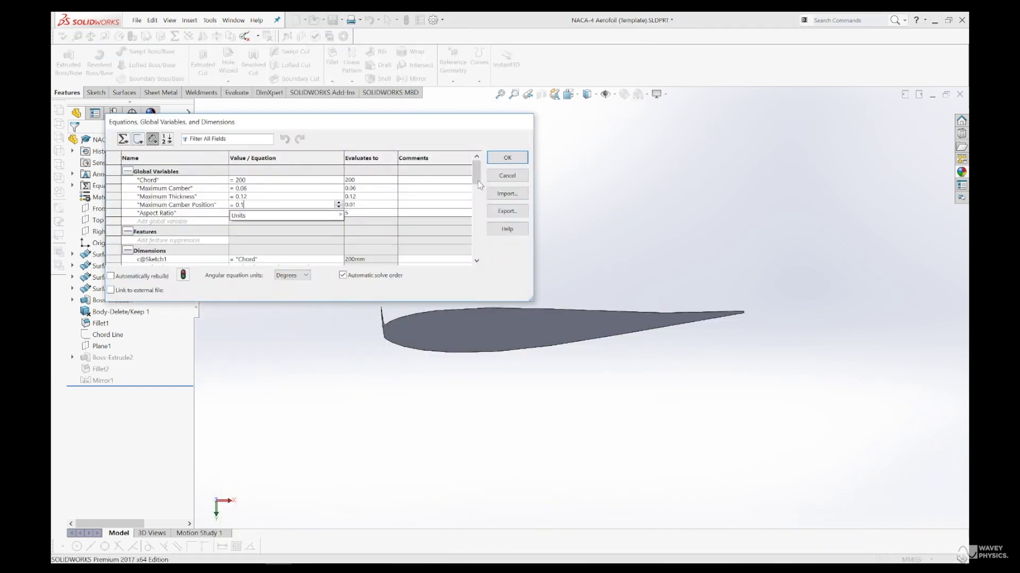
left_click(507, 157)
left_click(211, 20)
left_click(259, 377)
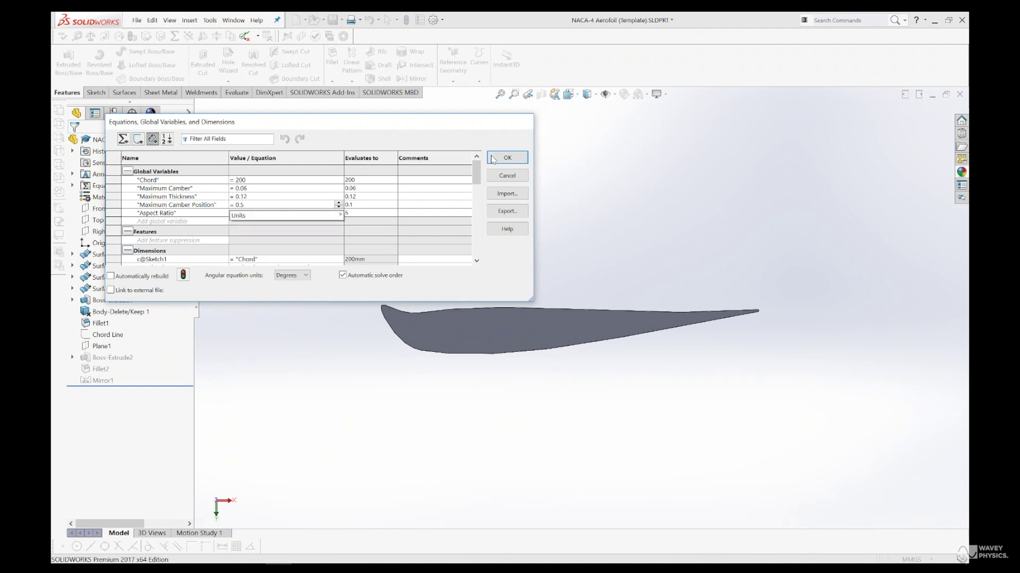
left_click(493, 158)
left_click(210, 21)
left_click(258, 377)
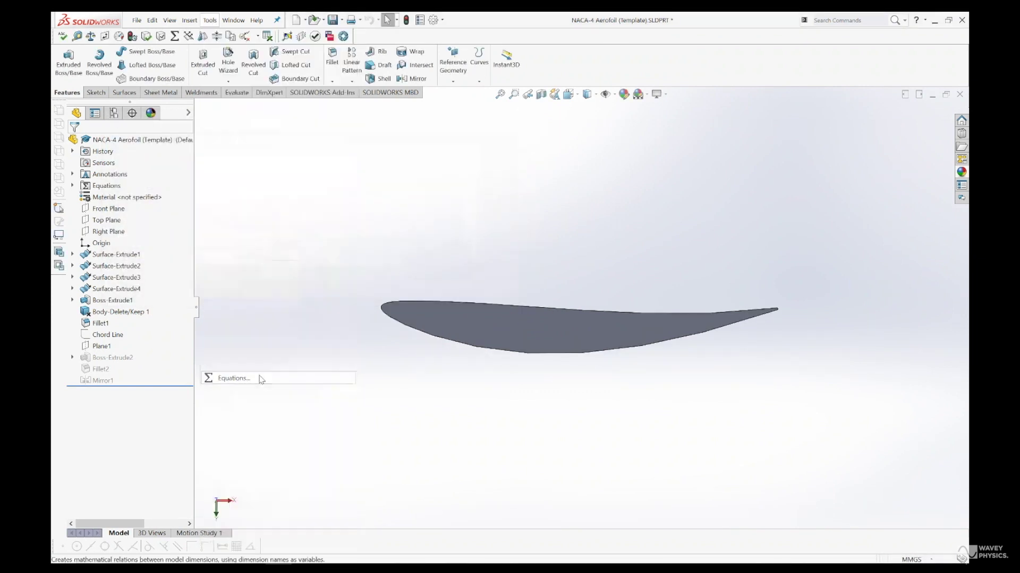
left_click(517, 160)
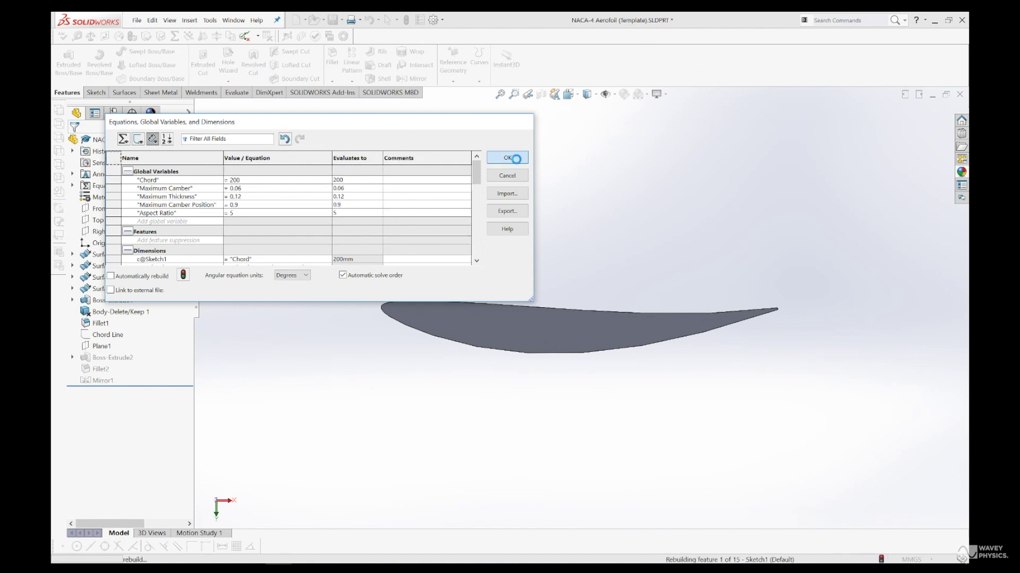
left_click(397, 111)
- Set Maximum Camber Position to 0.8, then to 0.4, rebuilding each time
left_click(210, 20)
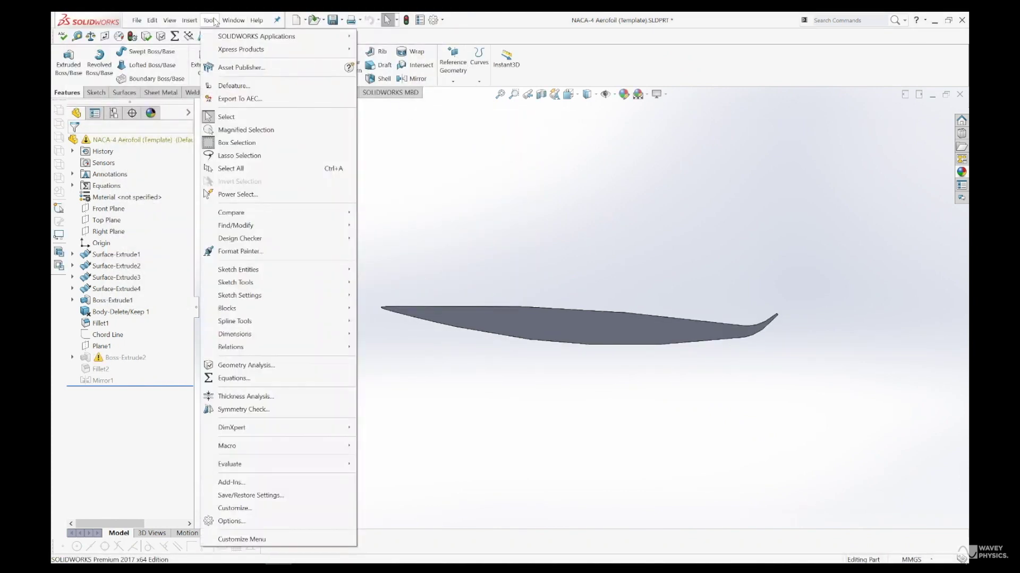
left_click(258, 377)
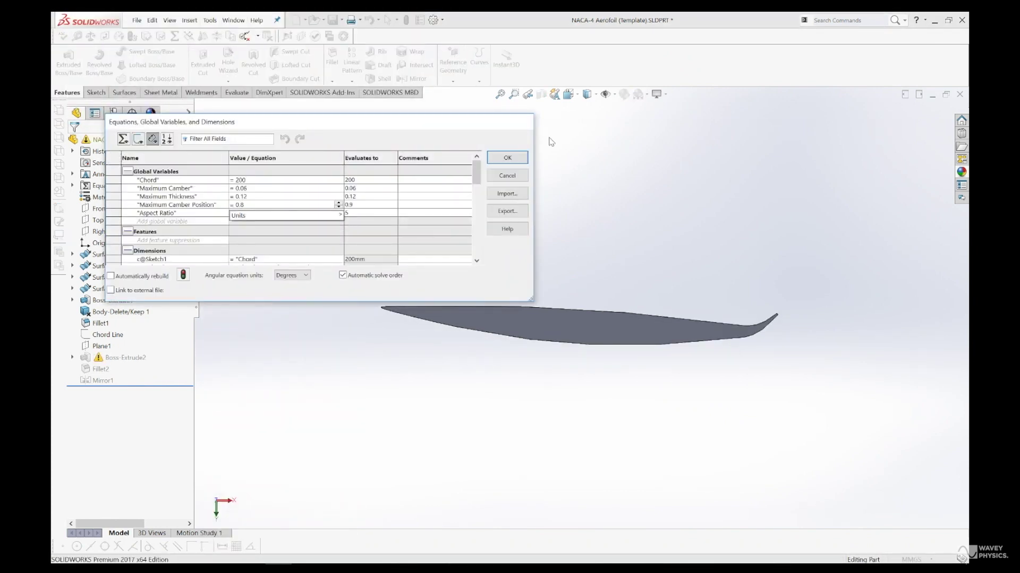
left_click(509, 157)
left_click(211, 21)
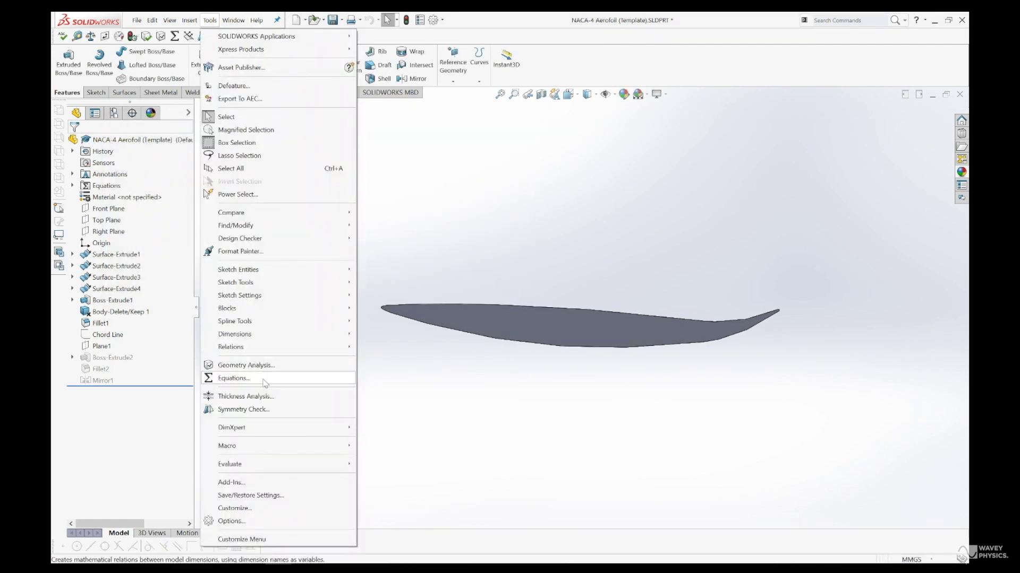
left_click(258, 377)
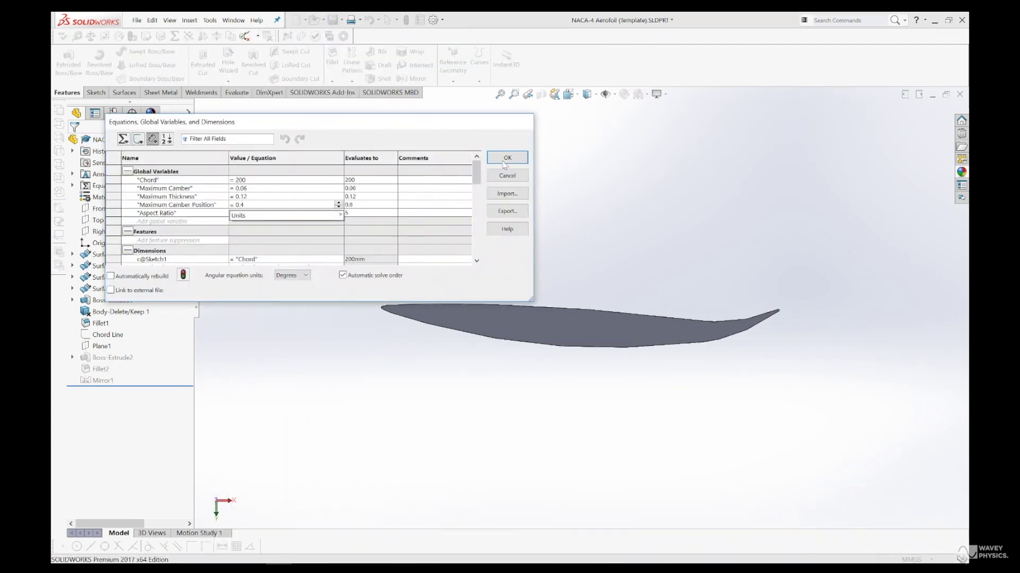
left_click(507, 157)
- Rebuild the aerofoil at Maximum Thickness 0.05, then 0.20
left_click(211, 20)
left_click(258, 377)
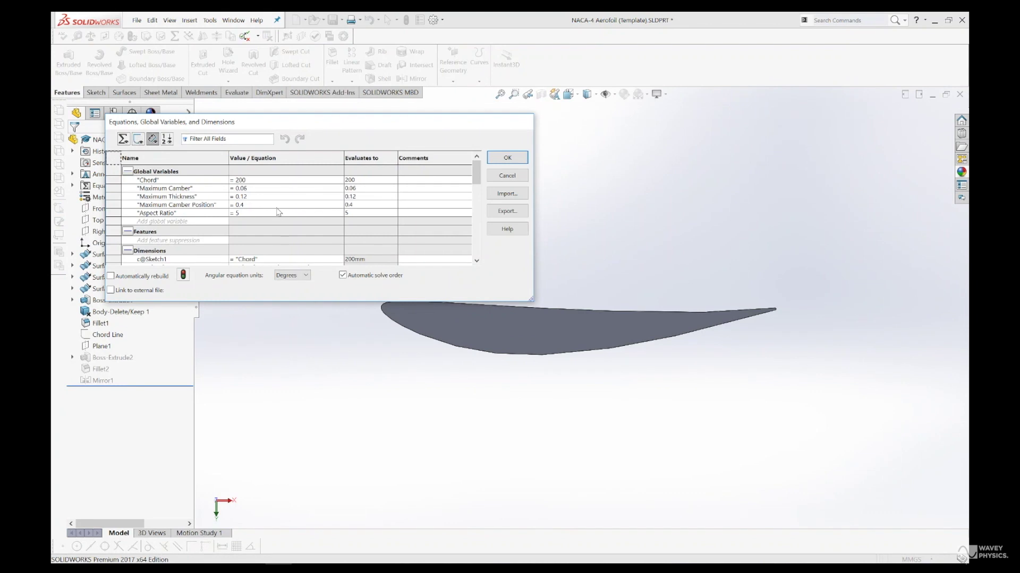
left_click(507, 157)
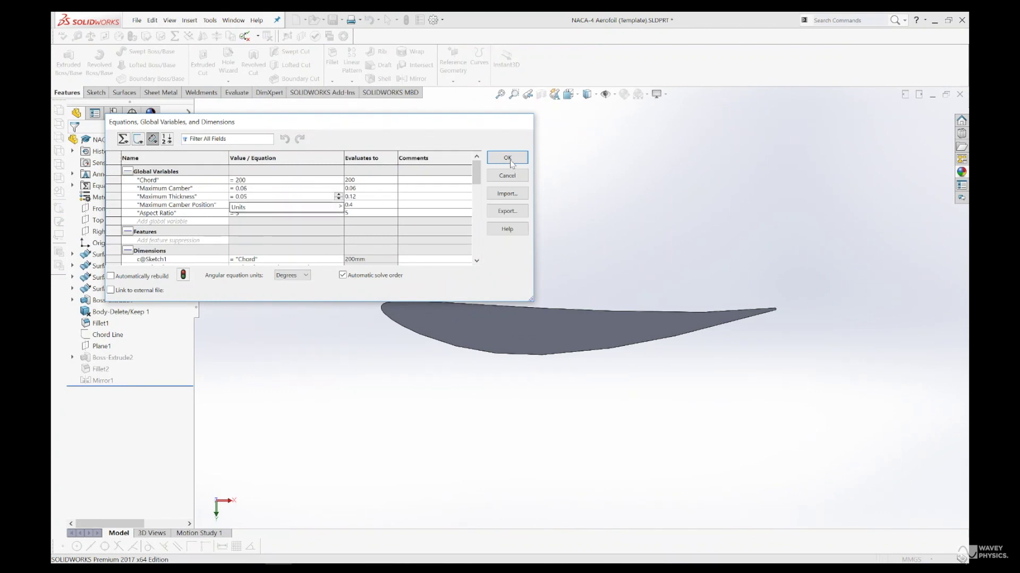
left_click(211, 20)
left_click(258, 377)
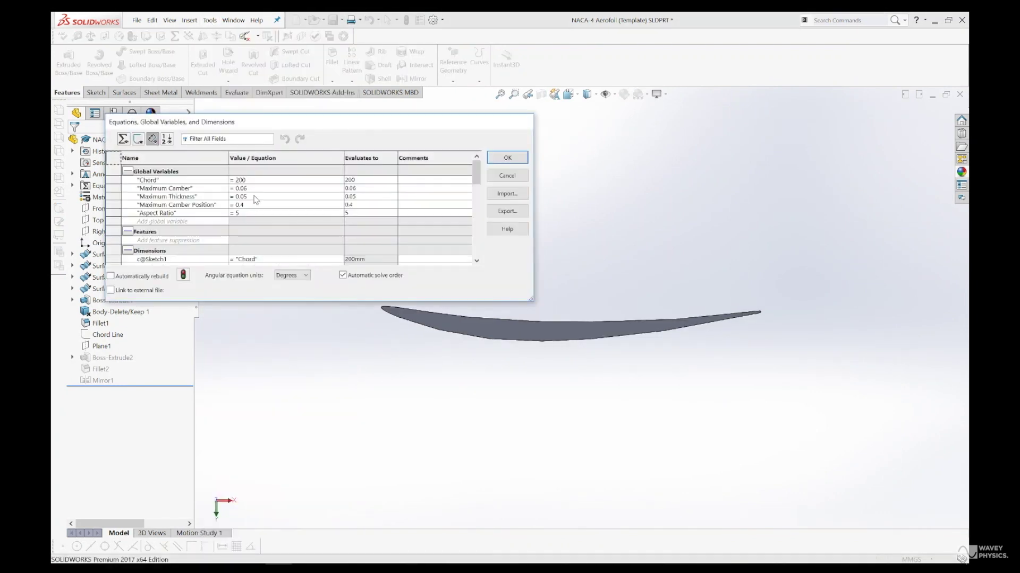
left_click(507, 157)
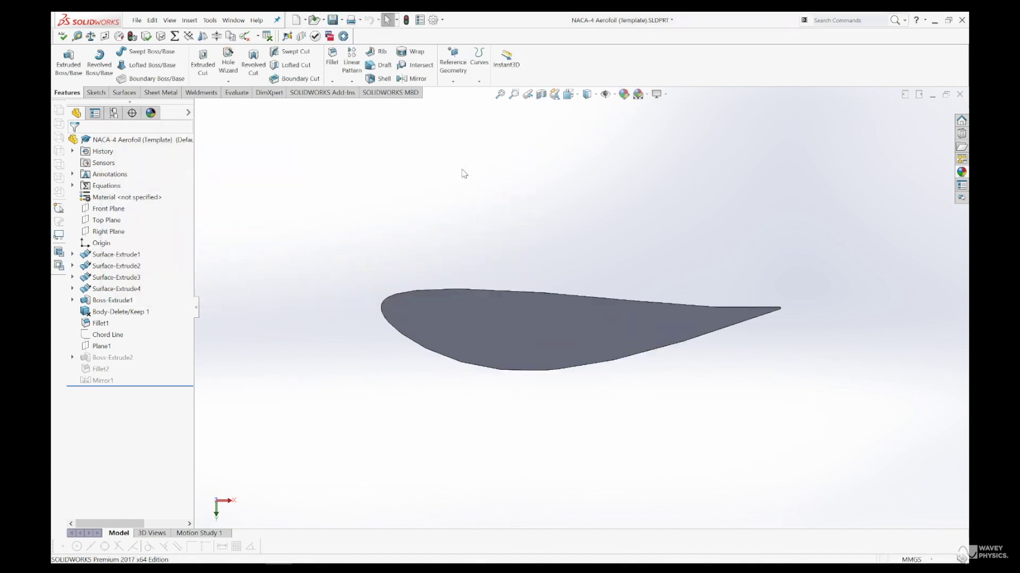
- Return Maximum Thickness to 0.12 and rebuild the aerofoil
left_click(211, 20)
left_click(275, 380)
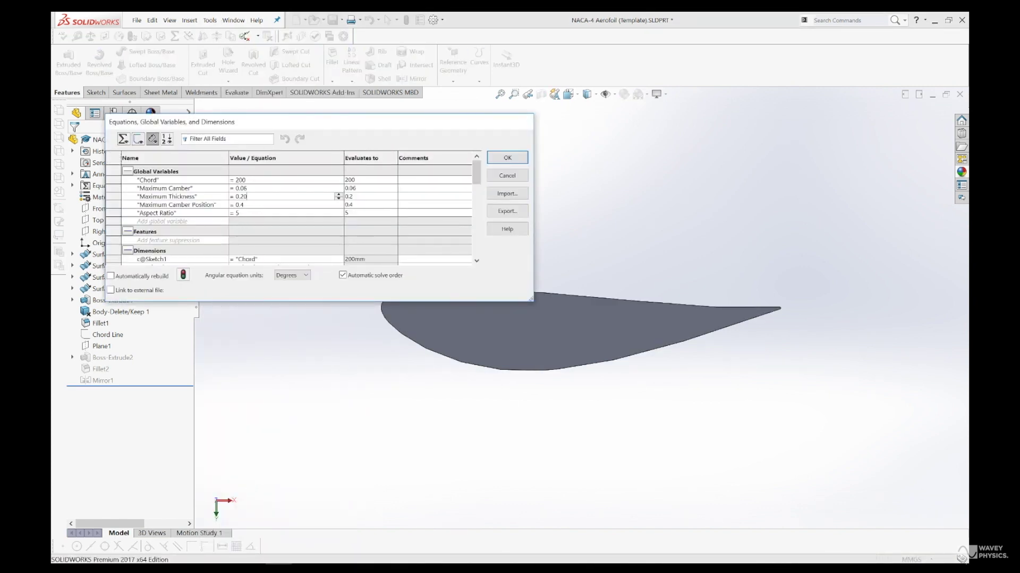
left_click(210, 20)
left_click(275, 380)
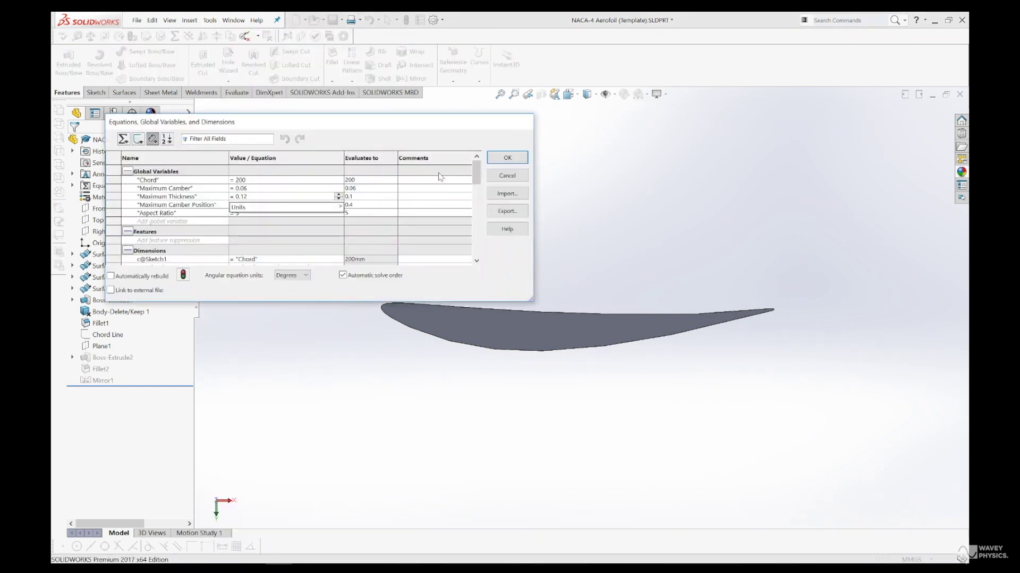
left_click(210, 20)
left_click(275, 380)
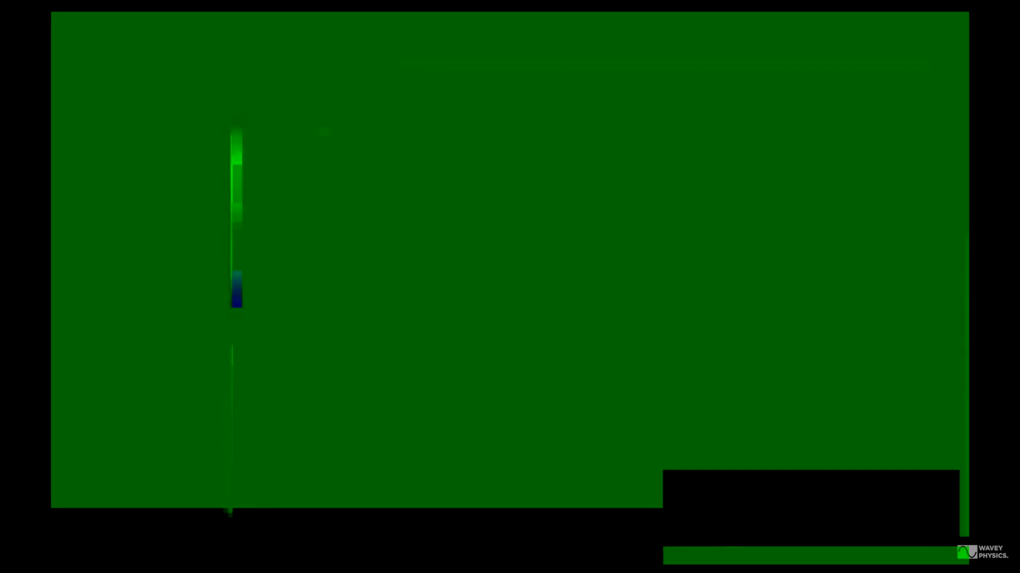
- Hide the velocity contour and compare the pressure contour with the velocity streamlines
scroll(541, 281, "up", 2)
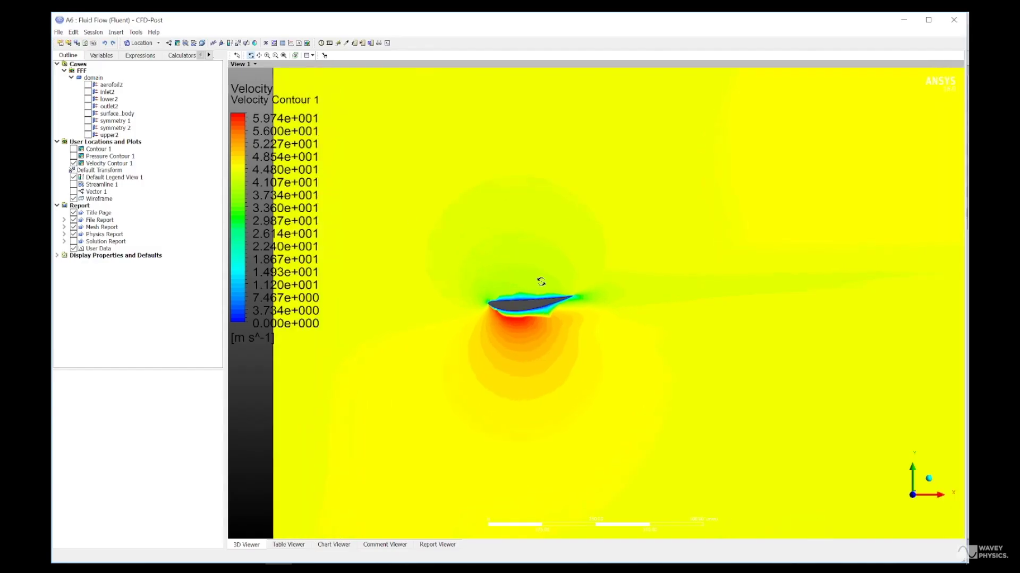
left_click(73, 164)
left_click(73, 156)
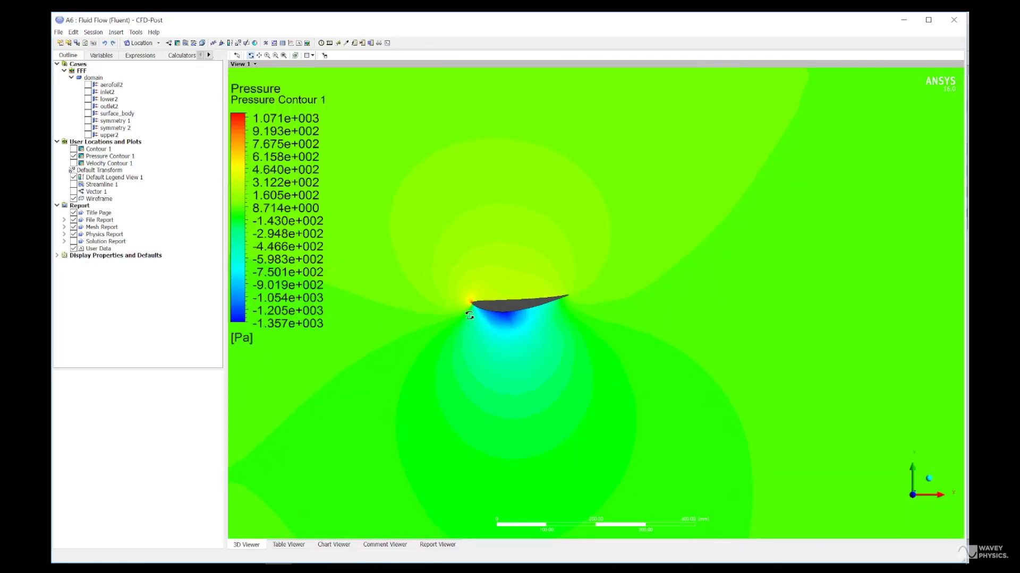
left_click(73, 156)
left_click(74, 184)
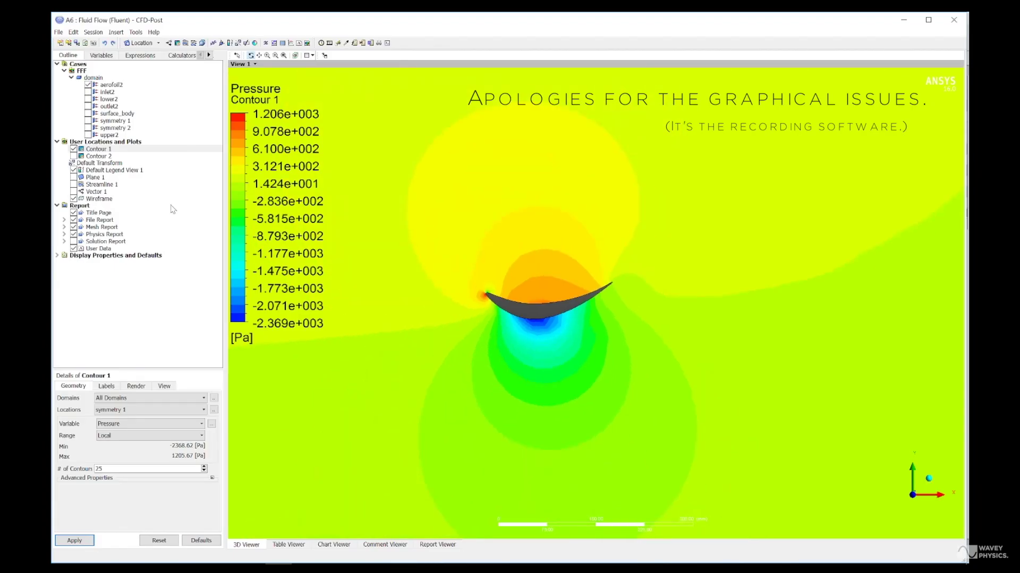
left_click(74, 149)
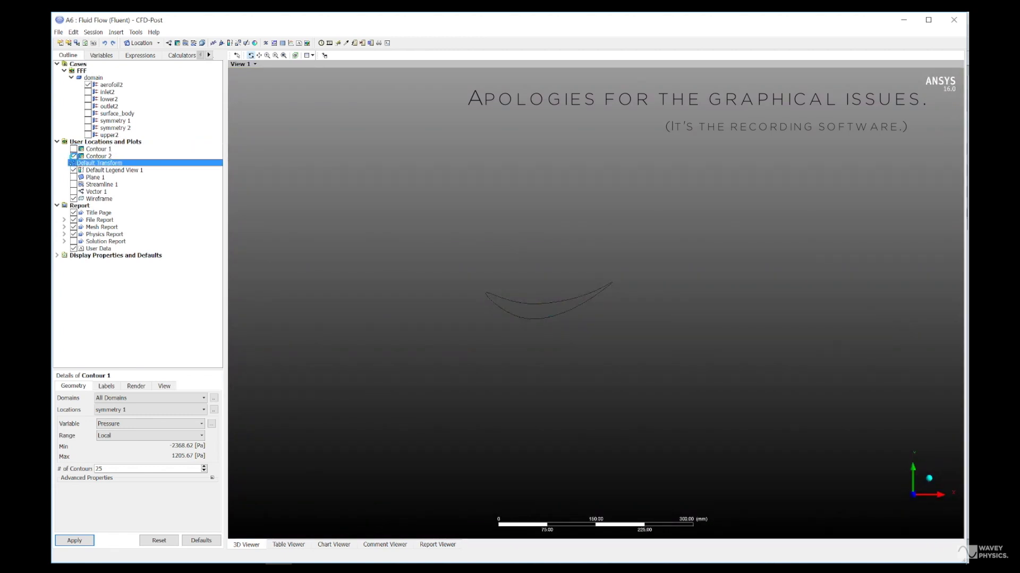
left_click(74, 156)
- Compare Streamline 1, Contour 2 velocity and Contour 1 pressure plots in turn
left_click(74, 156)
left_click(74, 184)
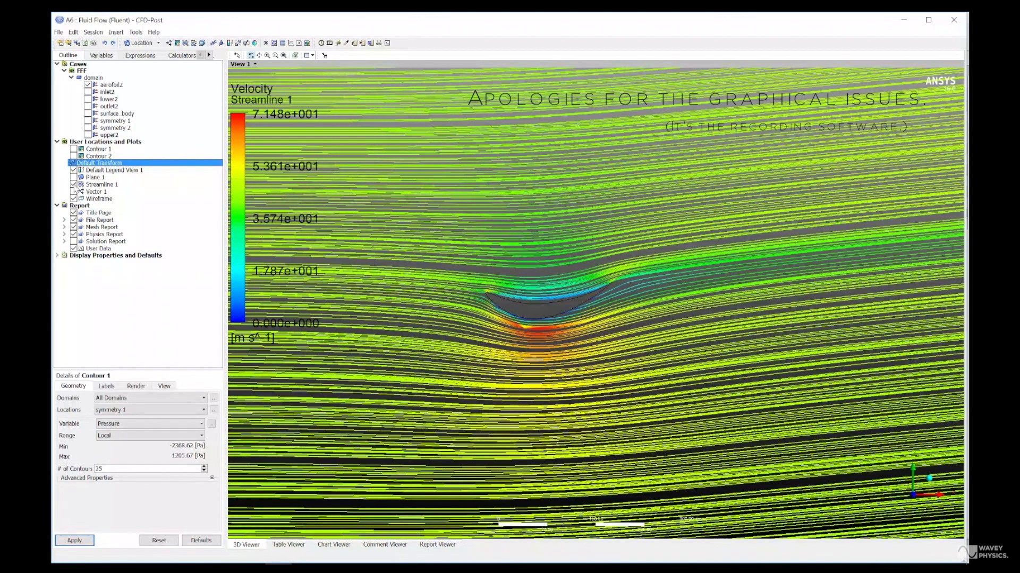
left_click(74, 185)
left_click(74, 156)
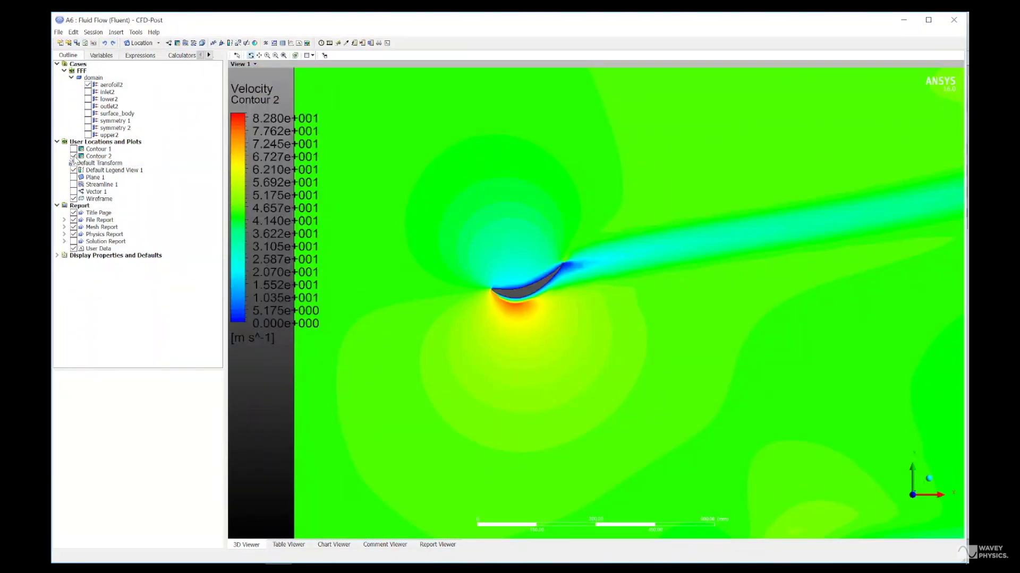
left_click(73, 156)
left_click(74, 149)
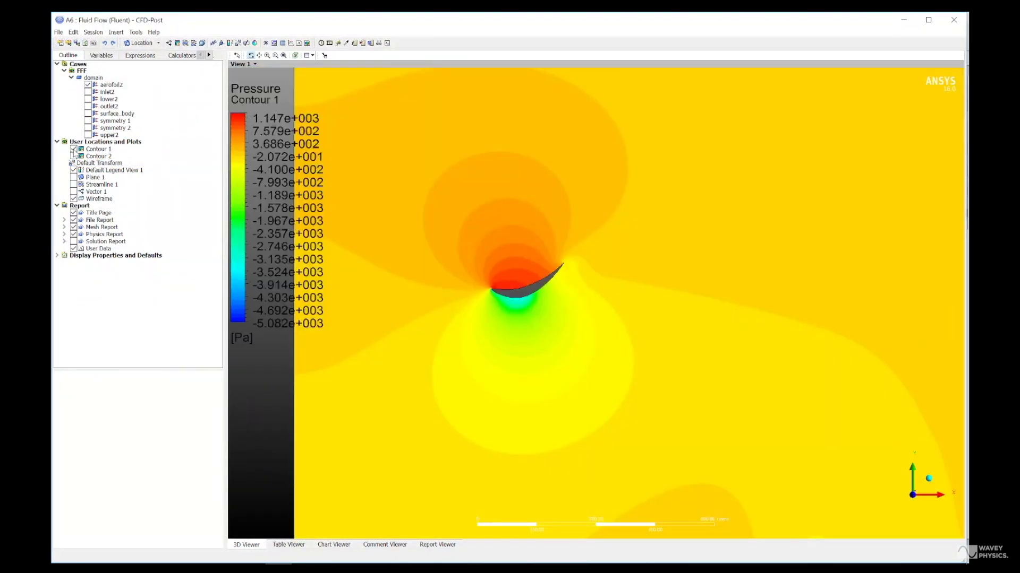
scroll(502, 290, "up", 3)
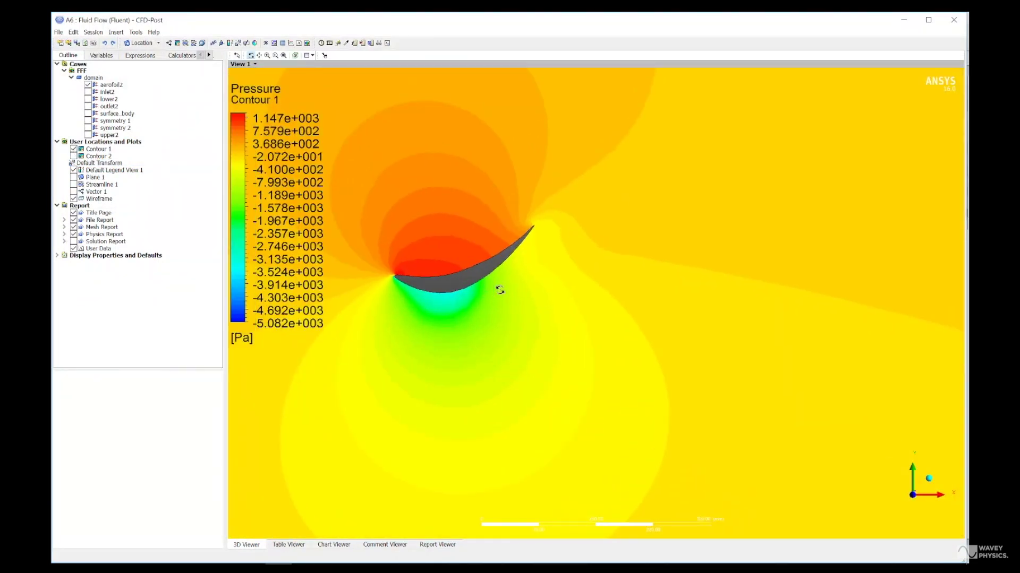
left_click(74, 149)
left_click(74, 156)
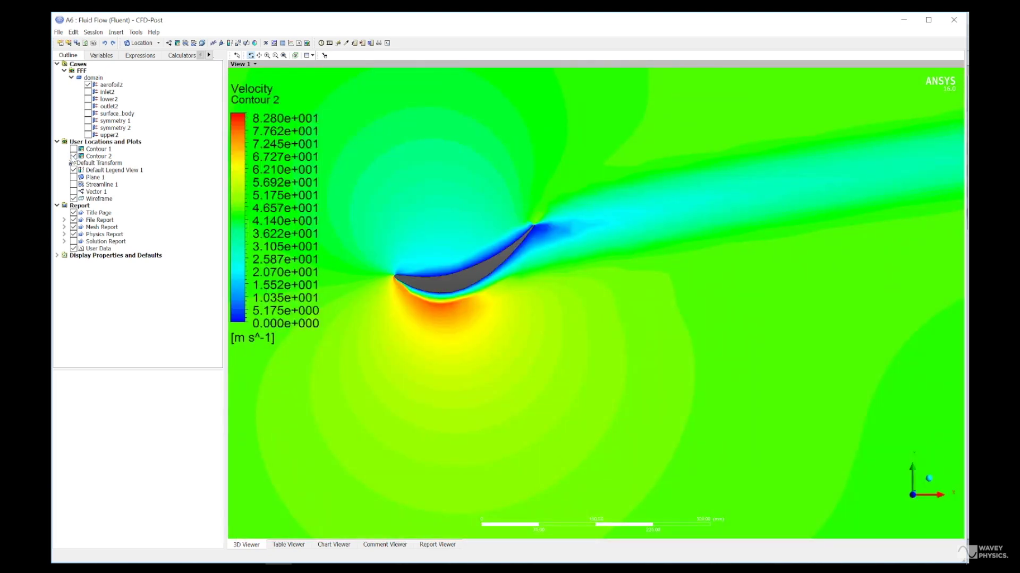
- Cycle streamlines and pressure contour again, ending with only the Contour 2 velocity plot shown
left_click(74, 156)
left_click(74, 184)
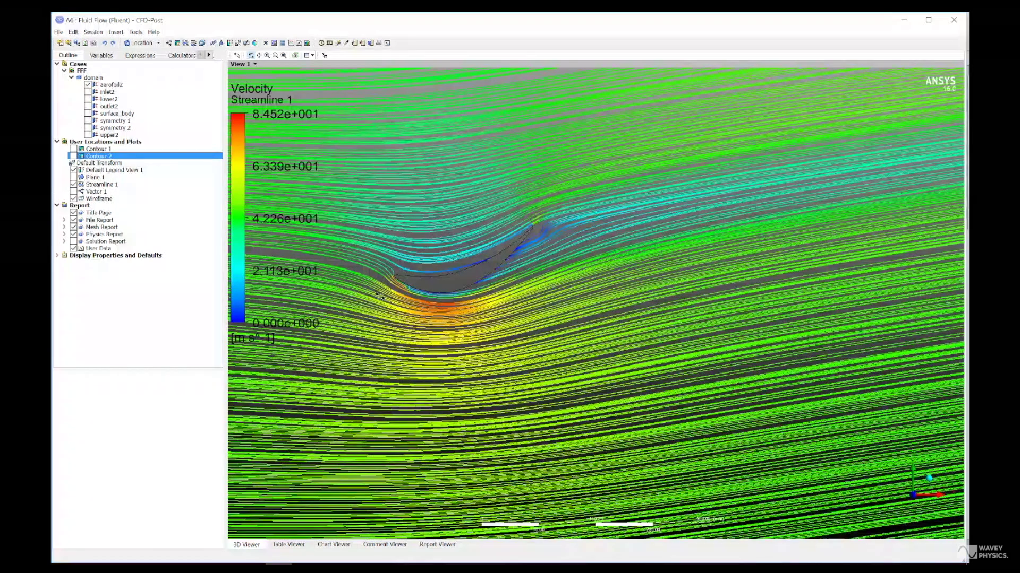
left_click(74, 184)
left_click(74, 149)
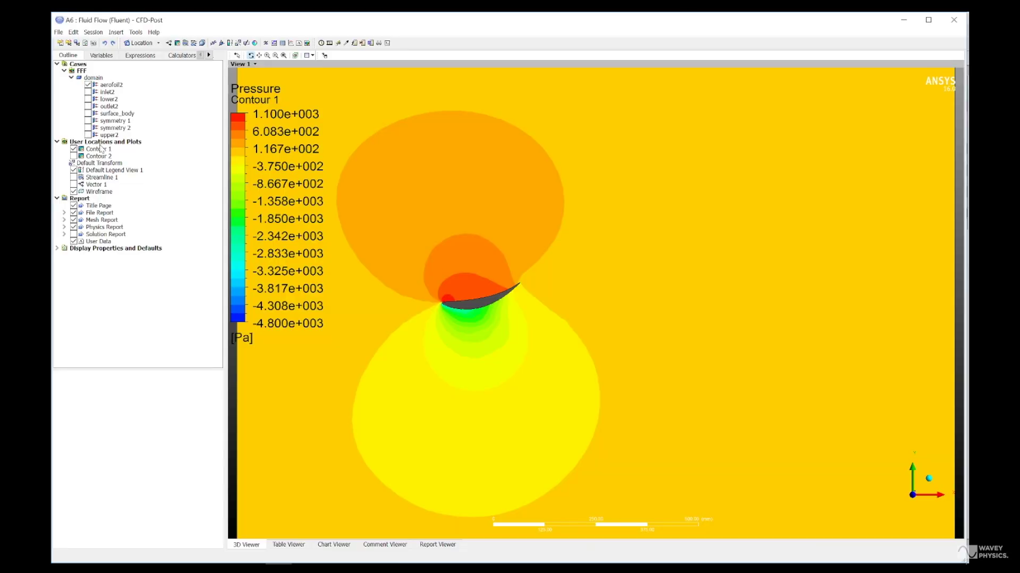
left_click(101, 149)
left_click(95, 156)
left_click(74, 157)
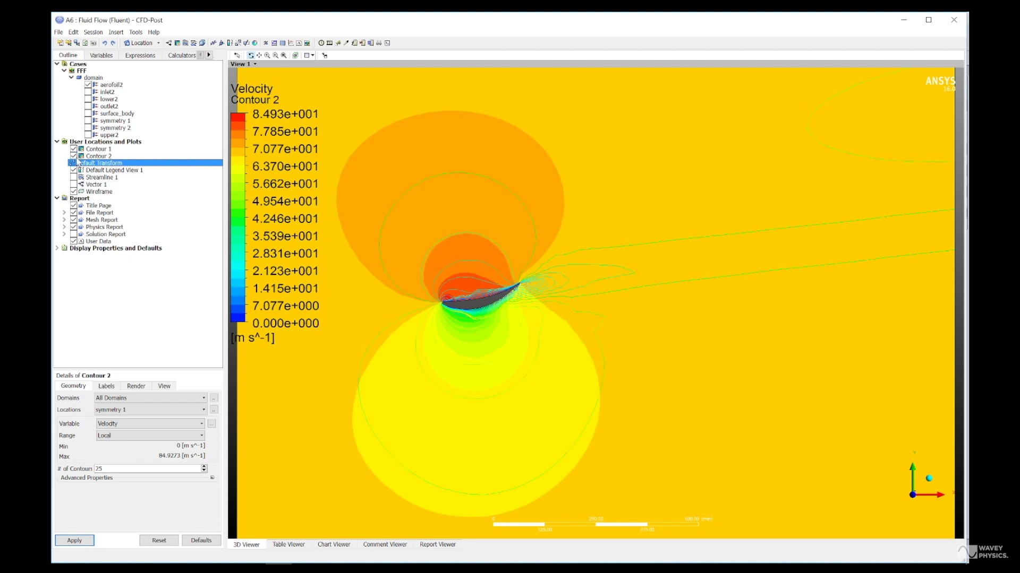
left_click(74, 149)
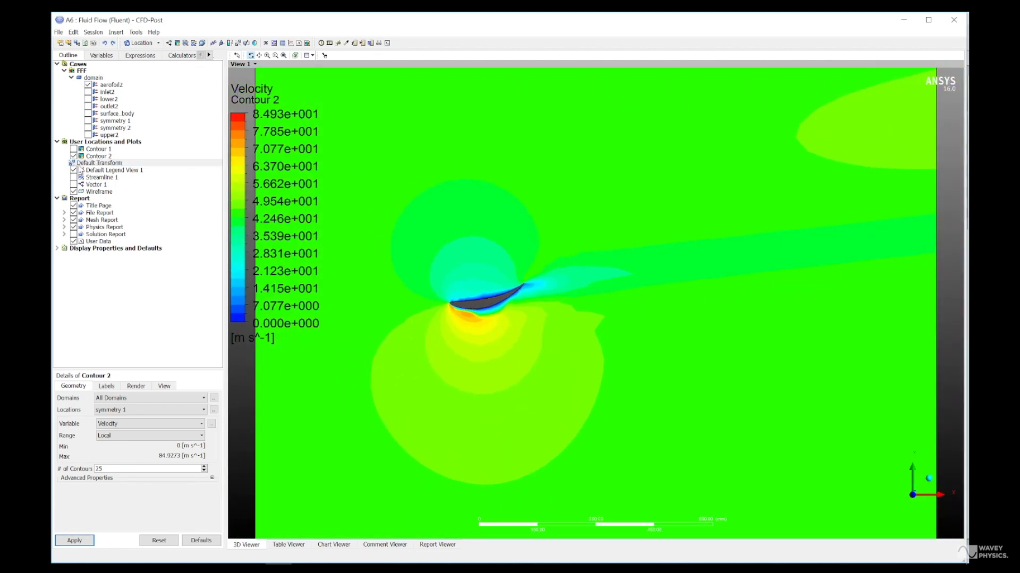
left_click(74, 178)
left_click(74, 178)
left_click(74, 156)
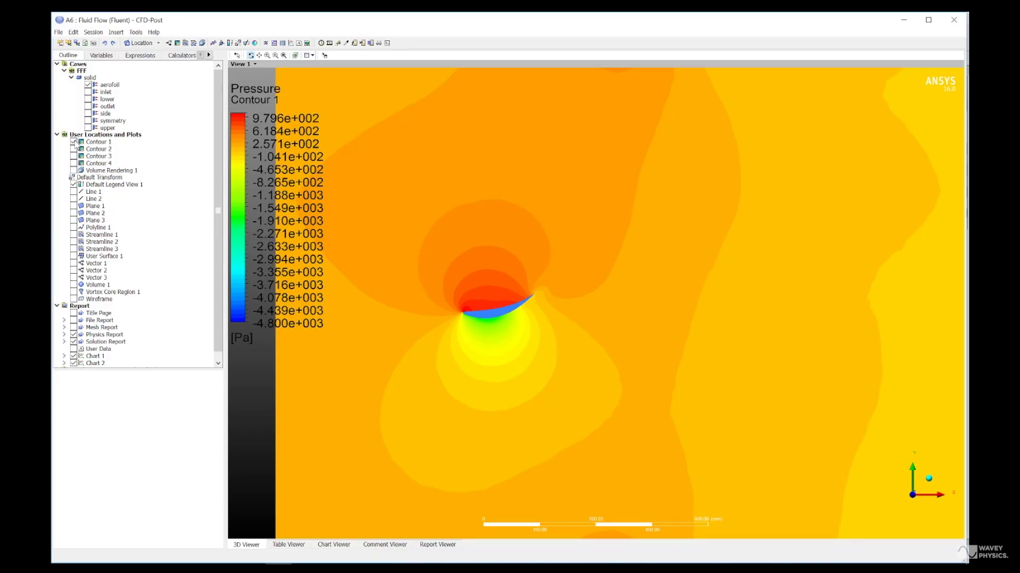
- Show the Contour 2 velocity plot, then replace it with Vector 1 velocity vectors
left_click(74, 142)
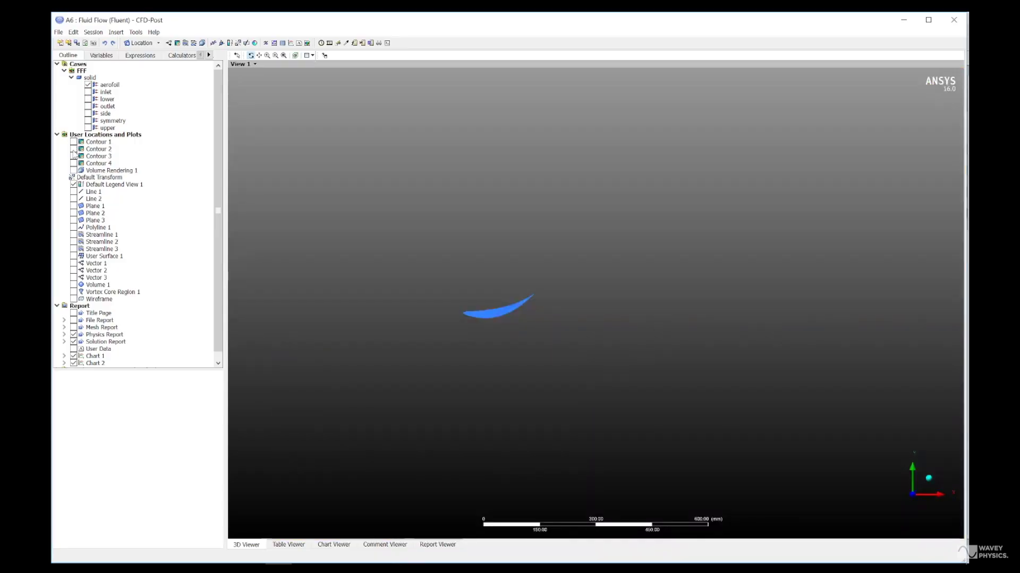
left_click(73, 149)
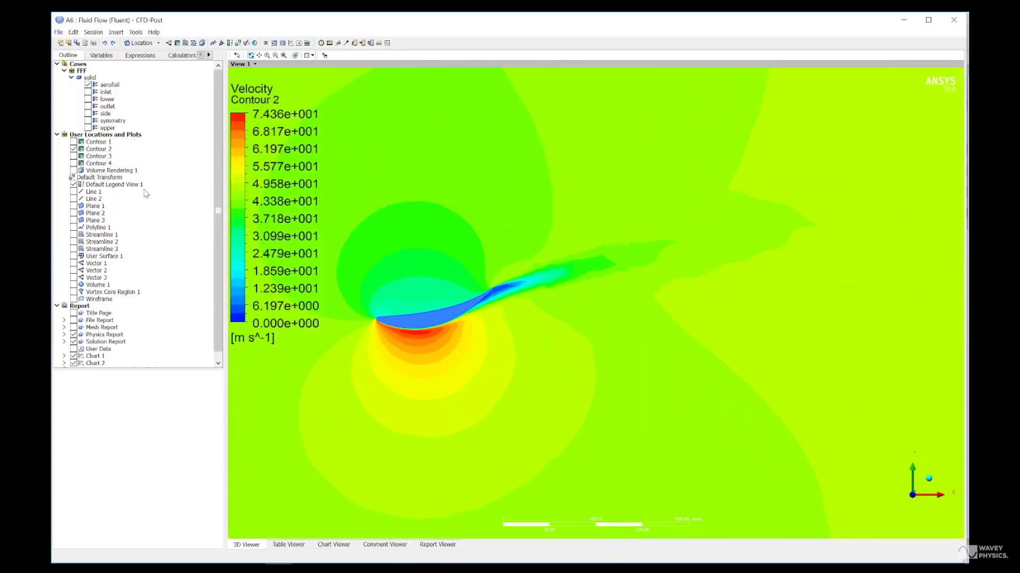
left_click(74, 149)
left_click(74, 263)
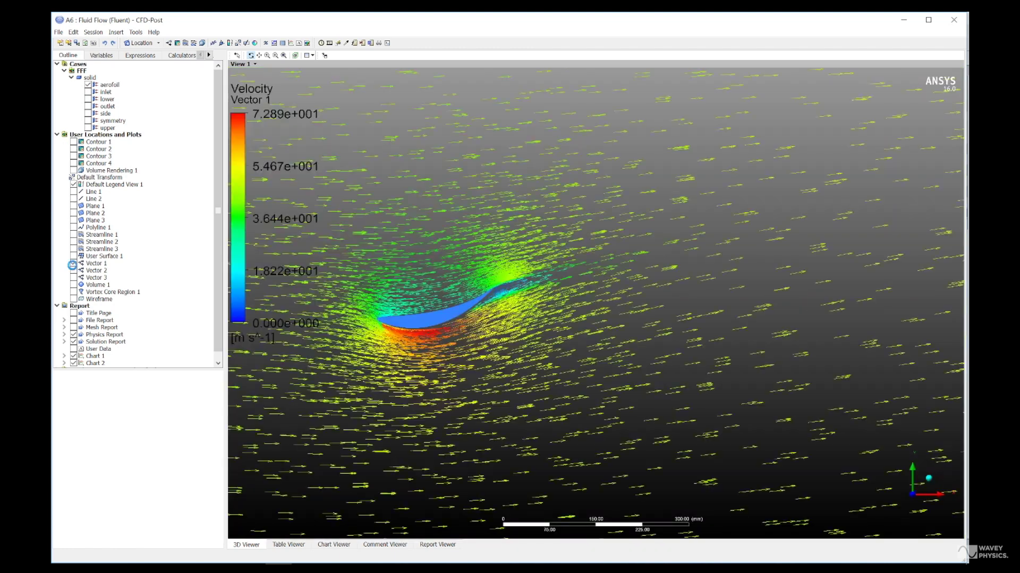
scroll(398, 260, "up", 4)
scroll(496, 301, "up", 5)
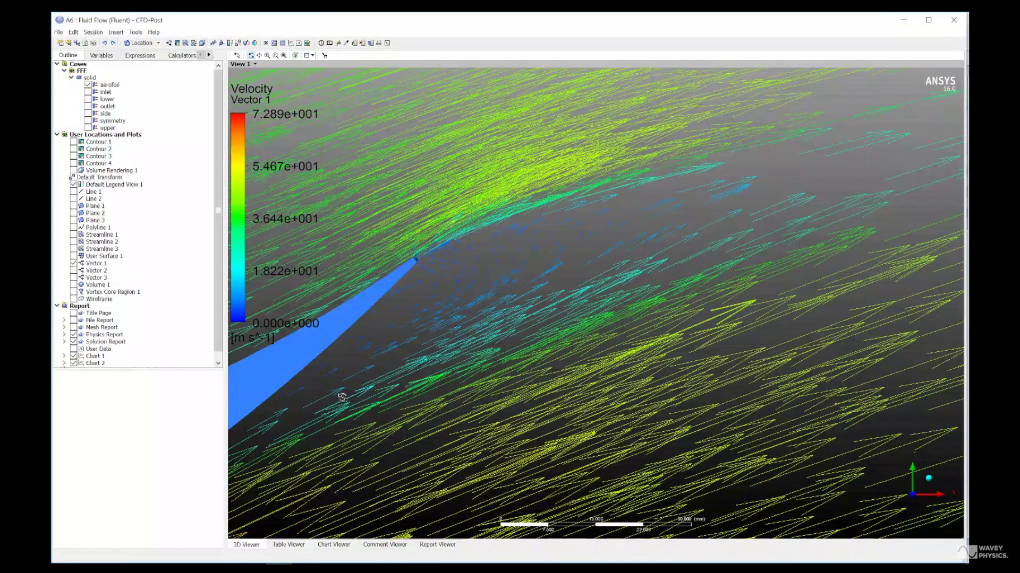
scroll(444, 316, "down", 8)
- Replace the vectors with Streamlines 2 and 3 and orbit along the wing span
left_click(74, 263)
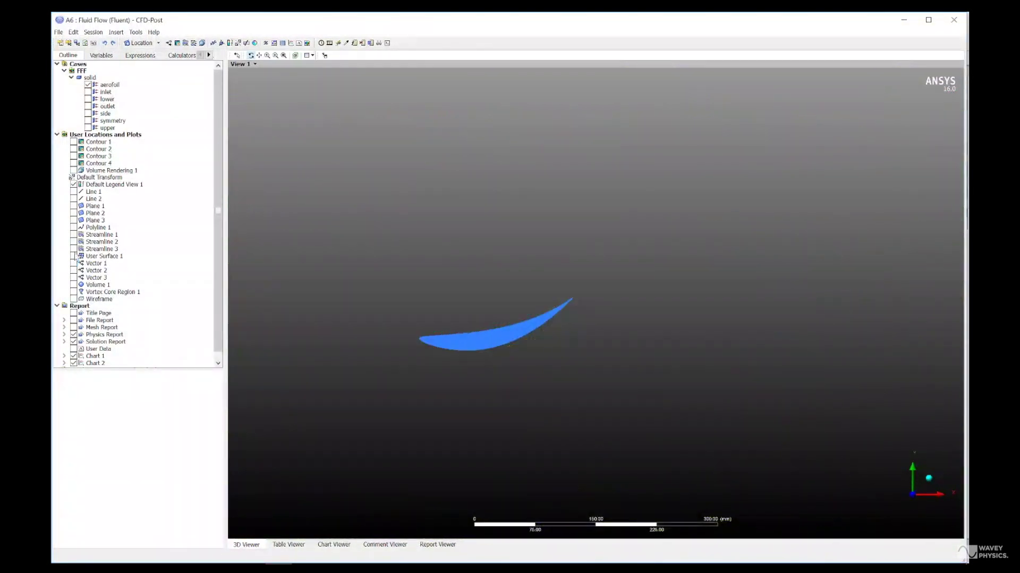
left_click(74, 235)
left_click(74, 249)
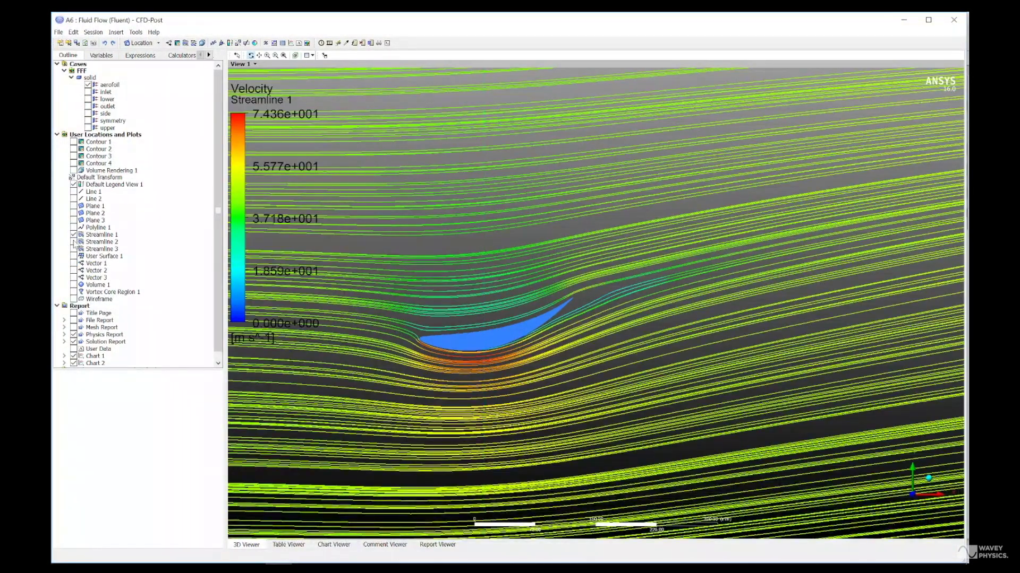
left_click(74, 235)
left_click(74, 242)
left_click_drag(520, 371, 671, 339)
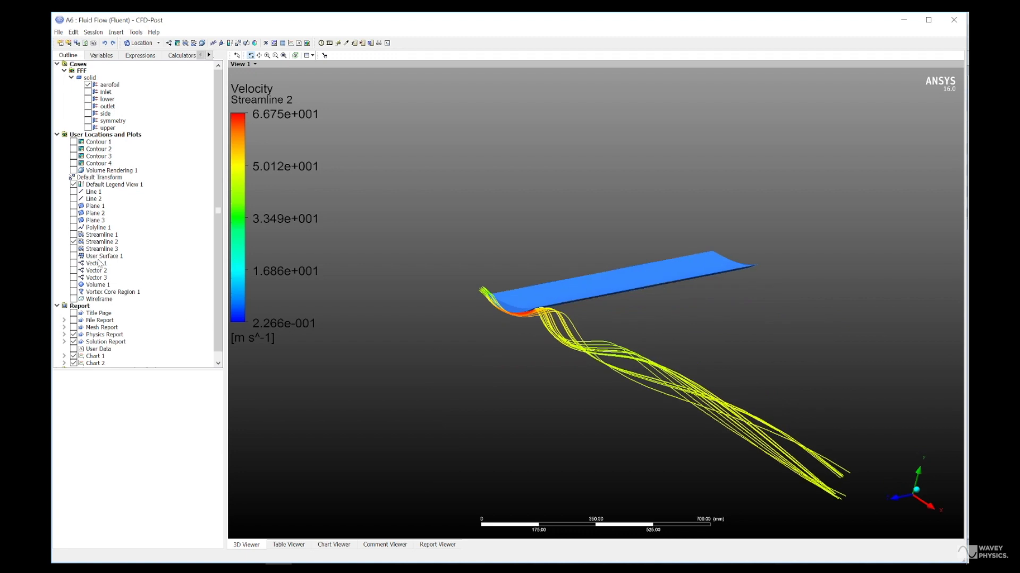
- Add Vortex Core Region 1 and rotate the wing to a near-horizontal view
left_click(73, 292)
left_click_drag(621, 311, 716, 392)
left_click_drag(913, 507, 552, 356)
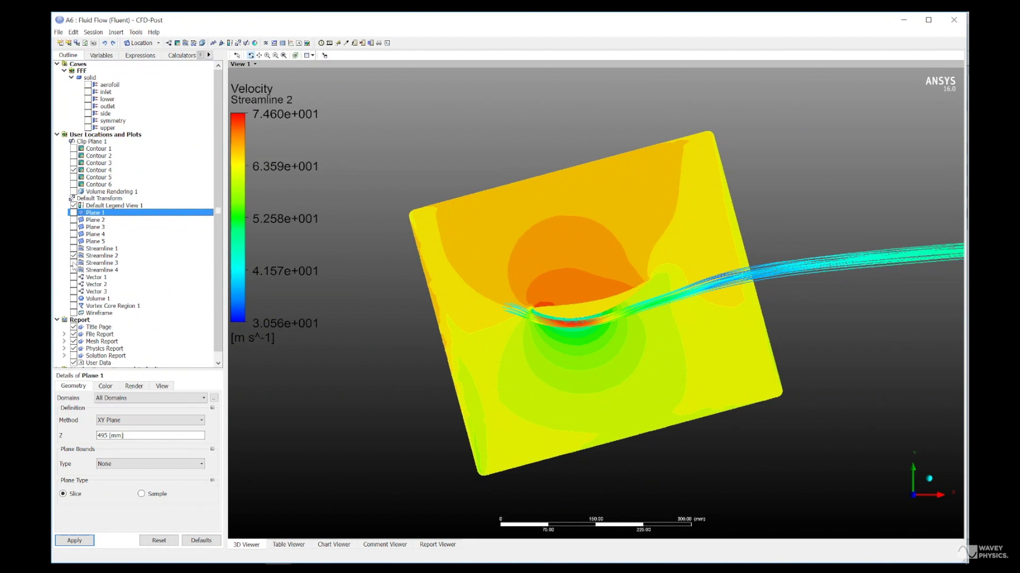
- Hide Streamline 2 to inspect the pressure plane, then show it again along the wing
left_click(74, 256)
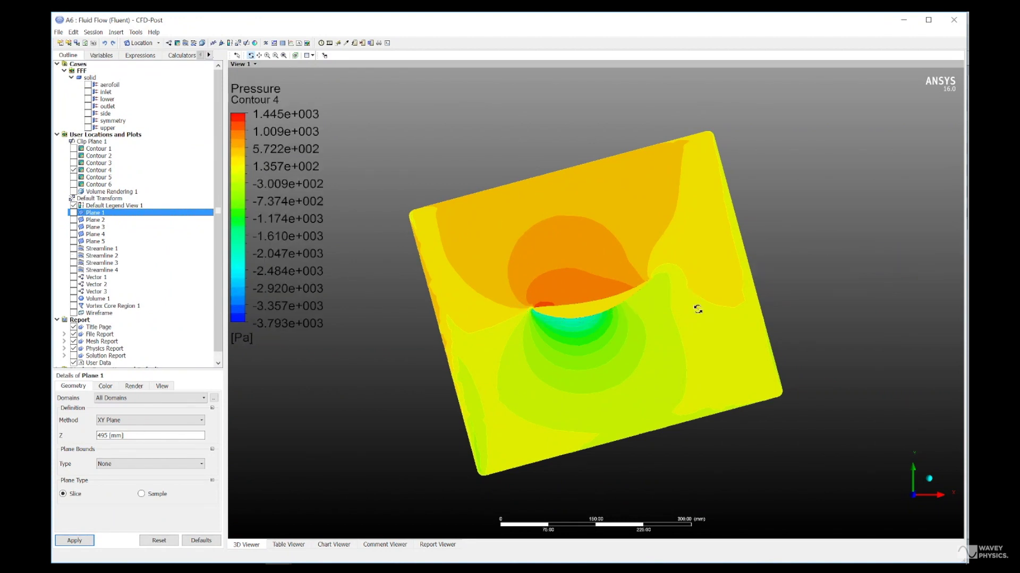
left_click_drag(697, 309, 681, 333)
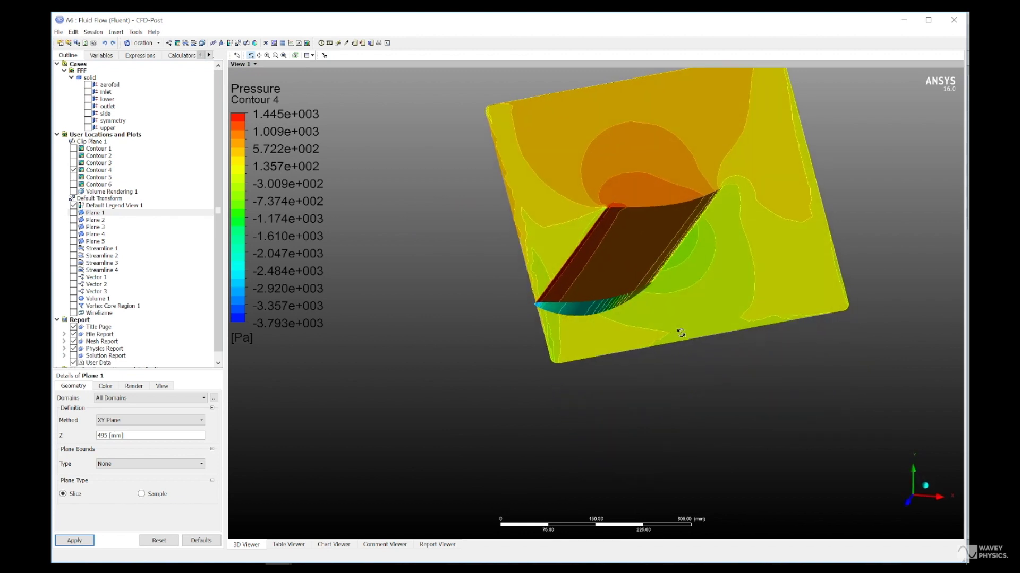
scroll(684, 244, "down", 3)
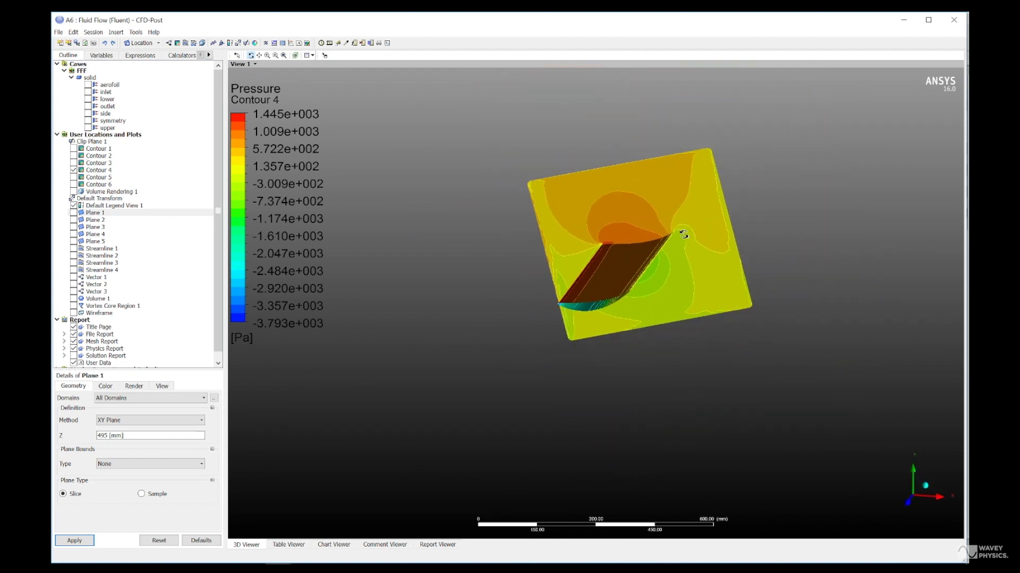
left_click(73, 256)
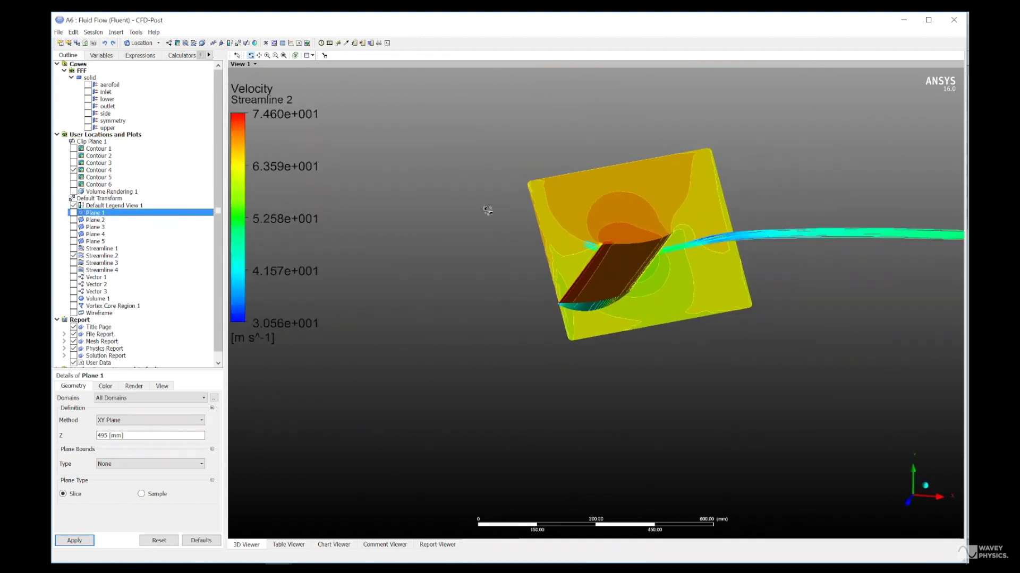
left_click_drag(668, 230, 638, 246)
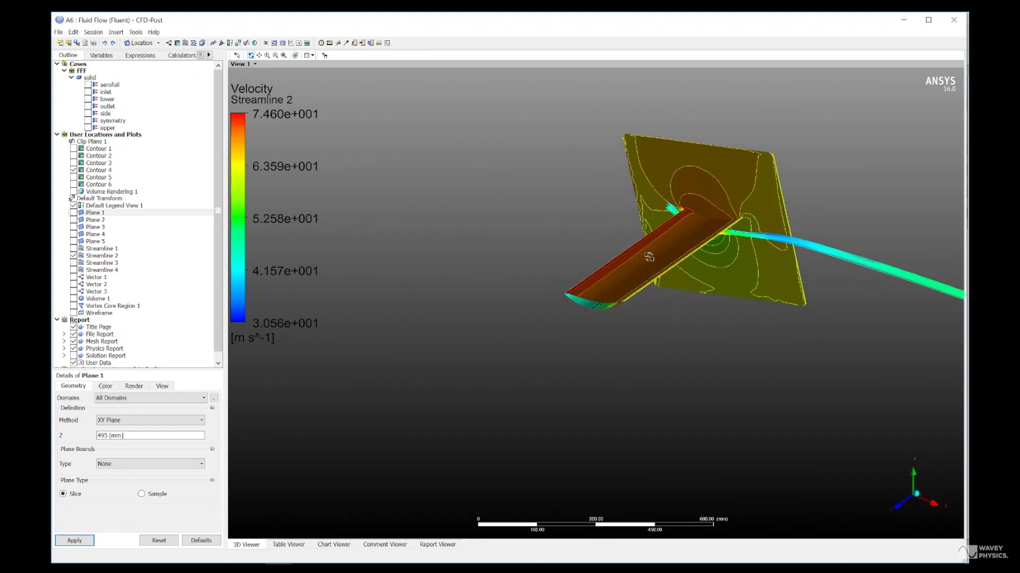
- Swap Streamline 2 for Streamline 1 and orbit the wing edge-on
left_click(73, 256)
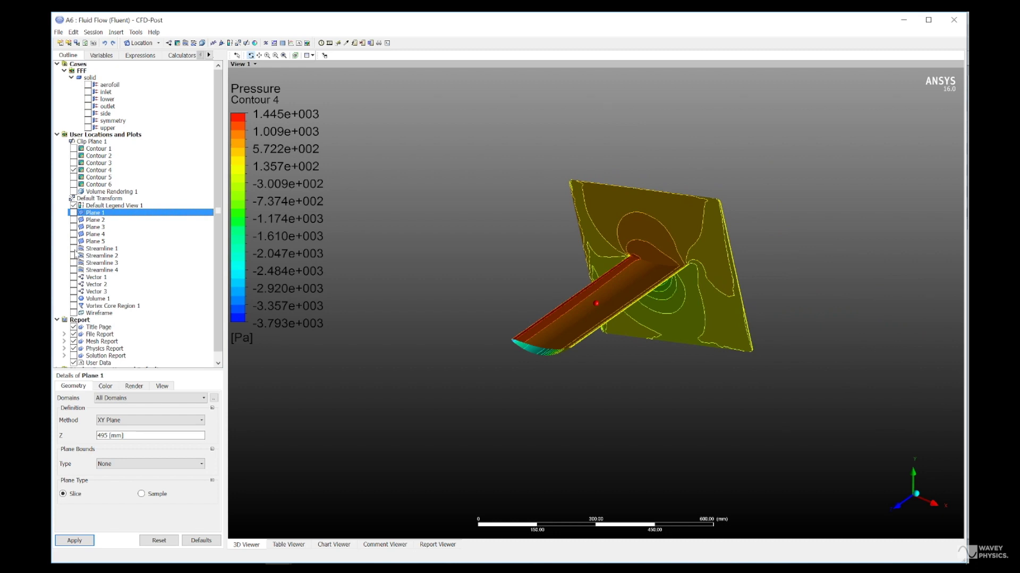
left_click(73, 248)
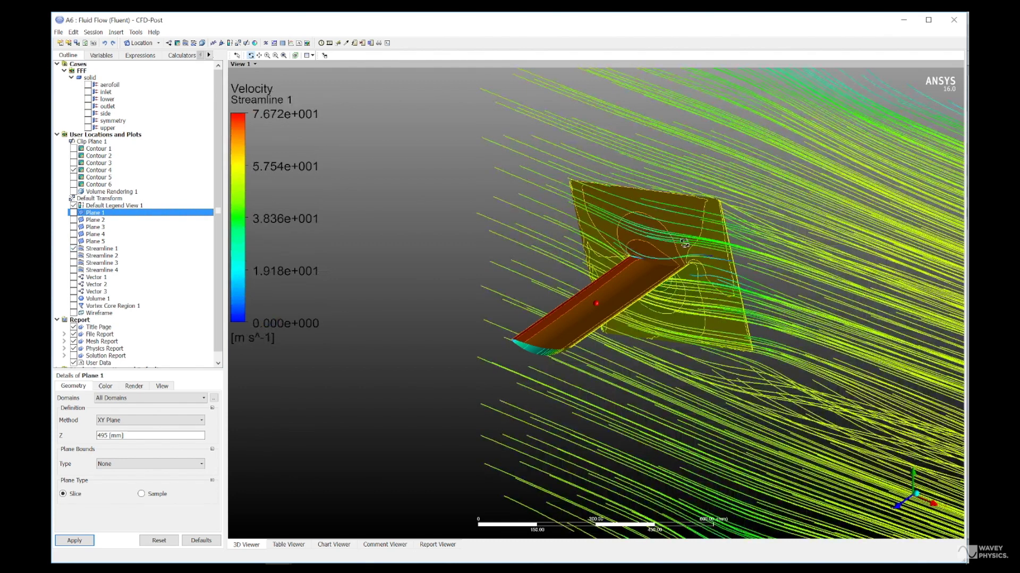
left_click_drag(685, 242, 610, 223)
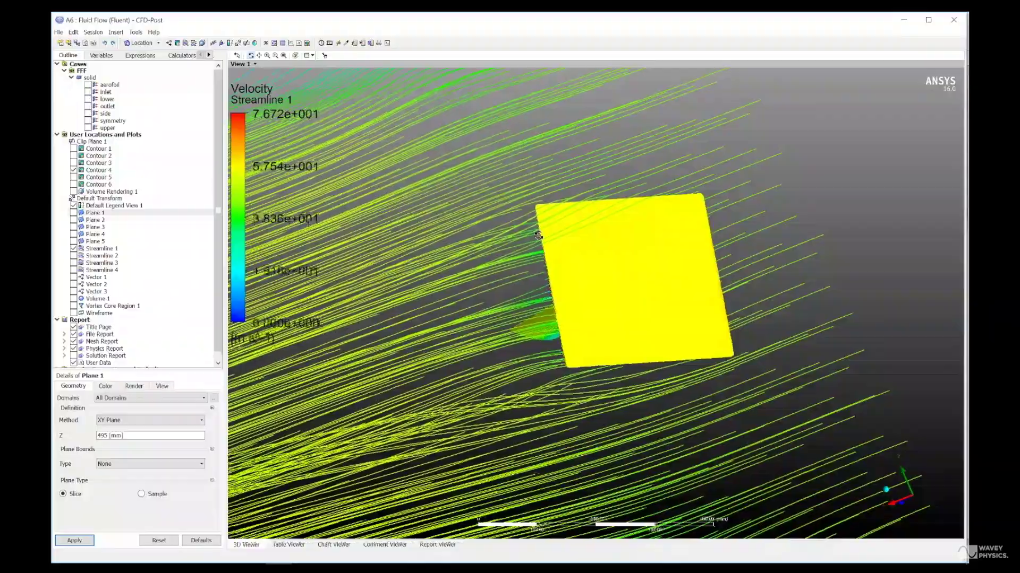
- Orbit the model until the contour plane faces the viewer
mouse_move(690, 234)
left_mouse_down()
mouse_move(640, 221)
mouse_move(682, 219)
left_mouse_up()
left_click_drag(680, 220, 682, 220)
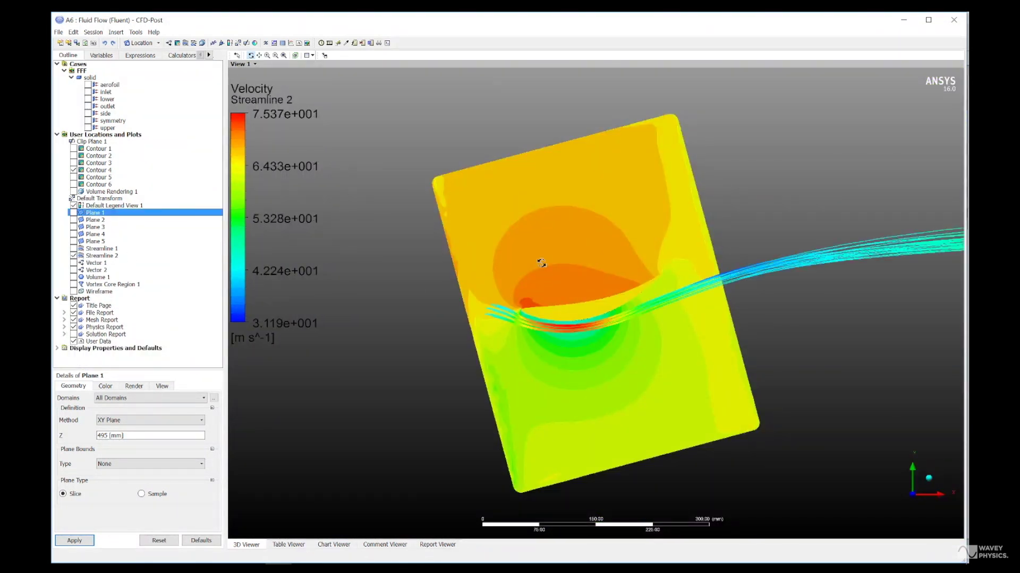
left_click_drag(539, 264, 740, 295)
left_click_drag(564, 299, 359, 312)
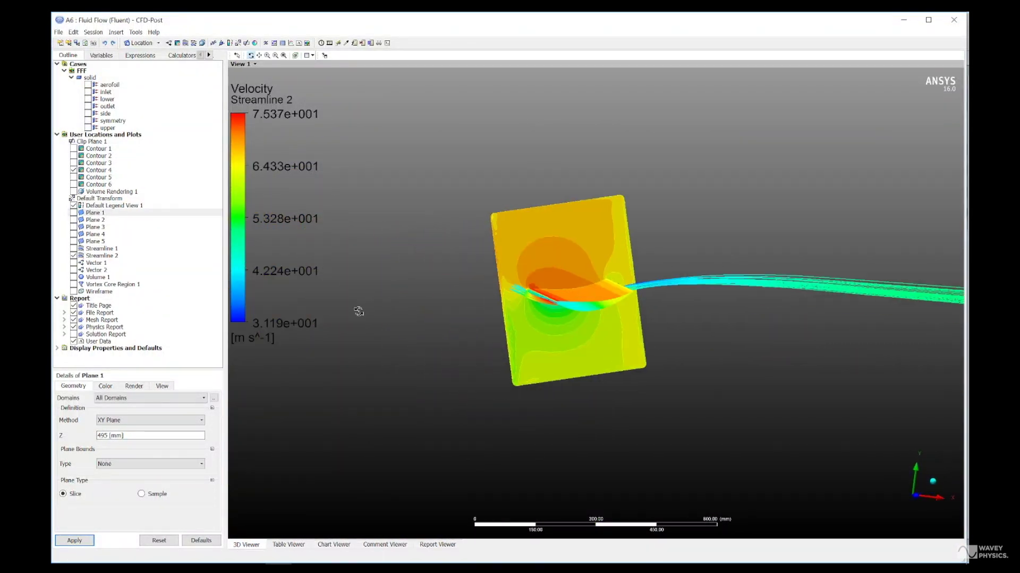
left_click_drag(581, 288, 514, 296)
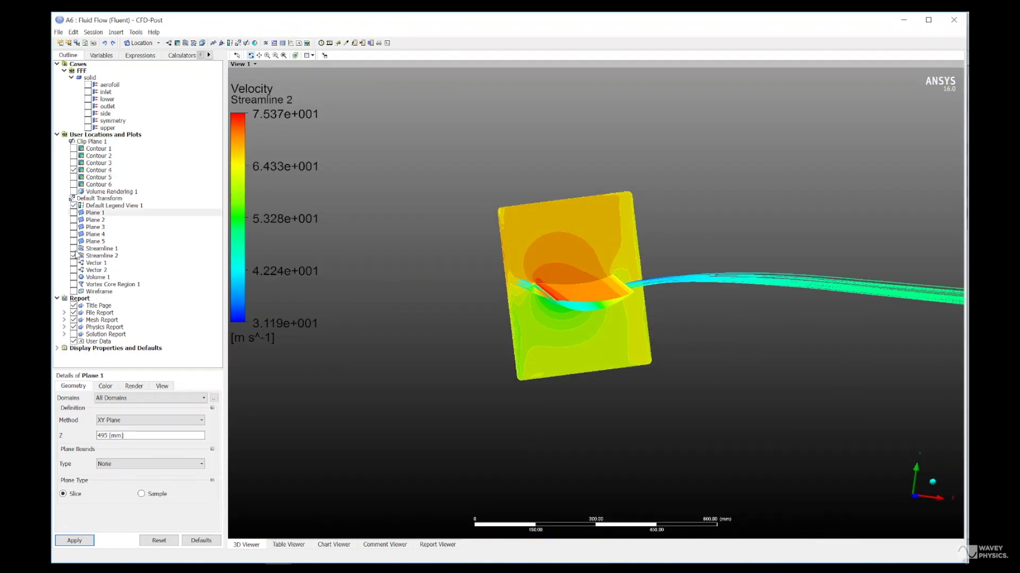
- Show Streamline 1 and turn the plane edge-on with the wing to the left
left_click(74, 249)
left_click_drag(536, 278, 505, 275)
left_click_drag(798, 275, 699, 305)
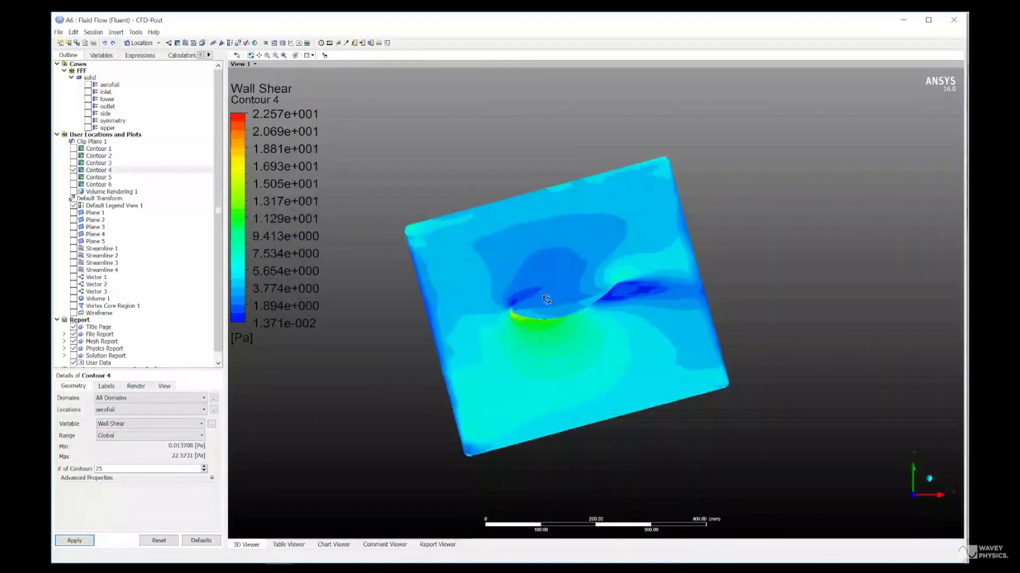
left_click_drag(547, 300, 546, 299)
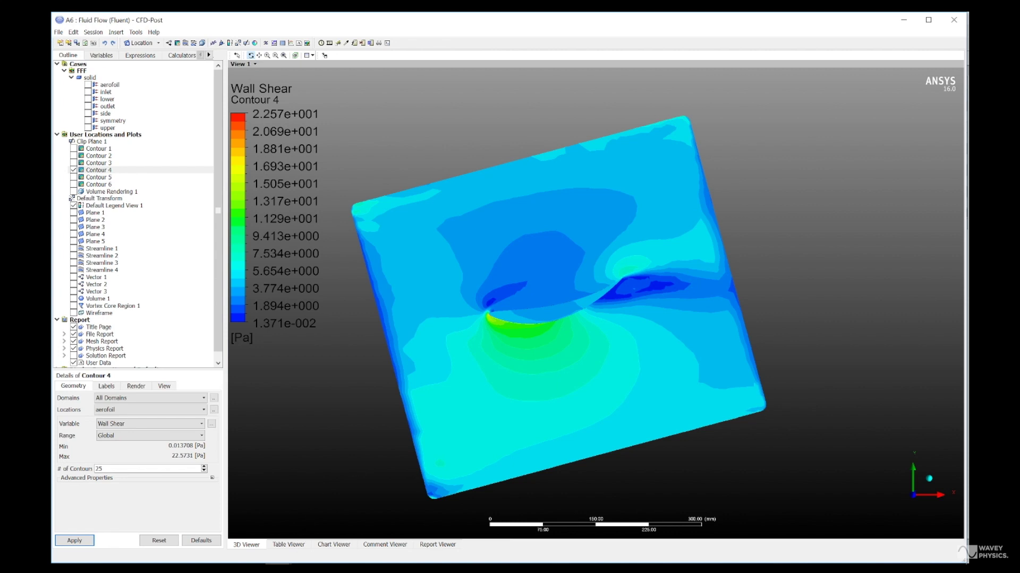
- Cycle through the open CFD-Post and SOLIDWORKS windows, returning to the contour view
left_click(326, 524)
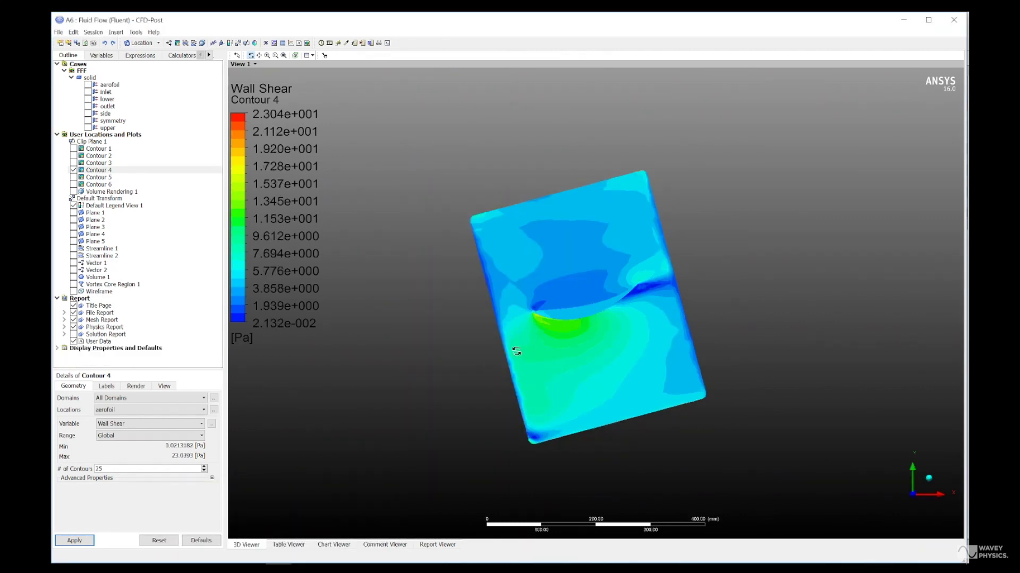
scroll(556, 328, "up", 5)
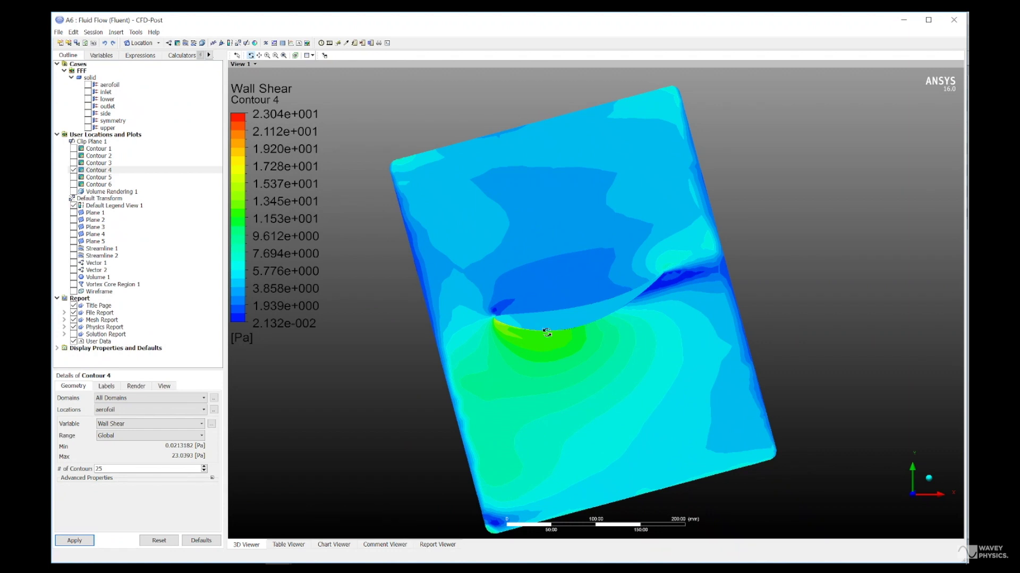
key("alt+Tab")
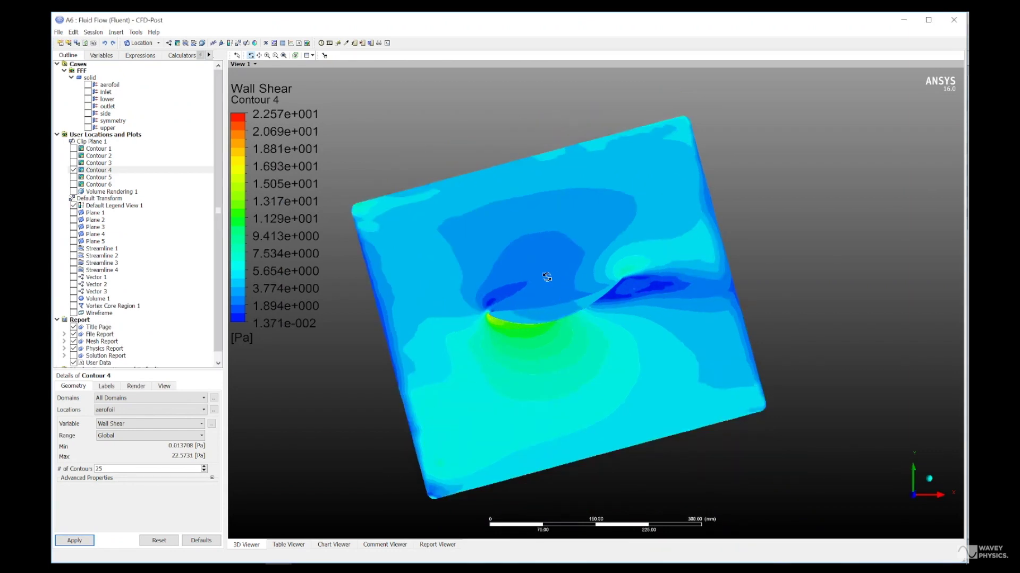
key("alt+Tab")
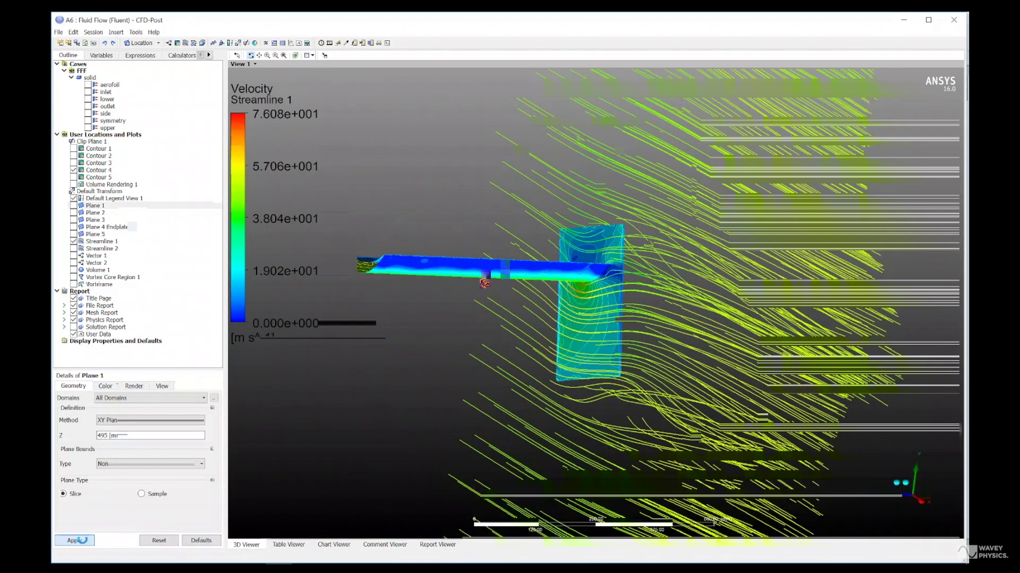
key("alt+Tab")
key("alt+Tab")
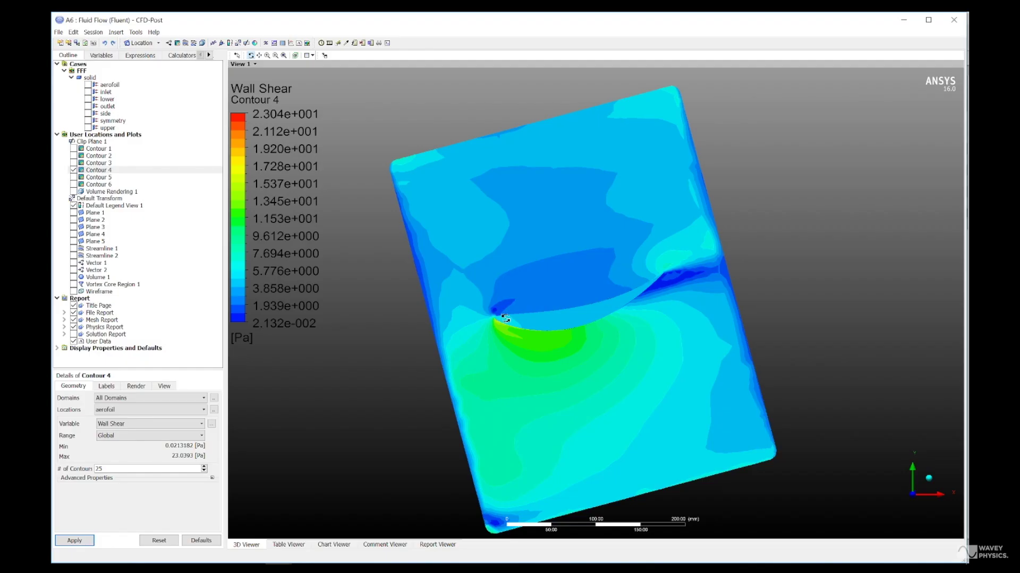
key("alt+Tab")
key("alt+Tab")
left_click_drag(547, 307, 590, 302)
left_click_drag(665, 288, 645, 303)
- Set Contour 4 to plot Wall Shear and view it from nearly top-down
left_click(94, 170)
left_click(201, 423)
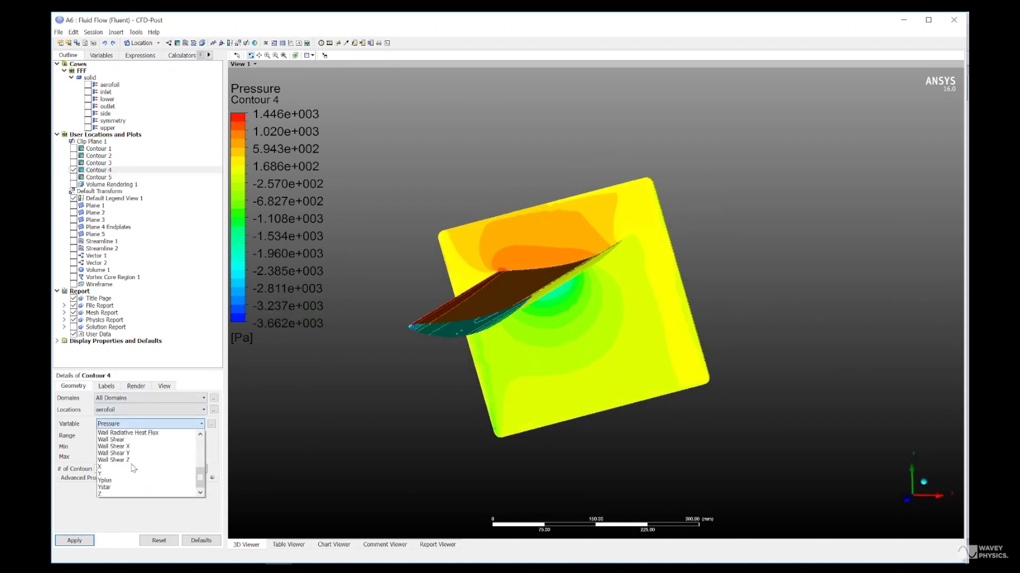
left_click(117, 451)
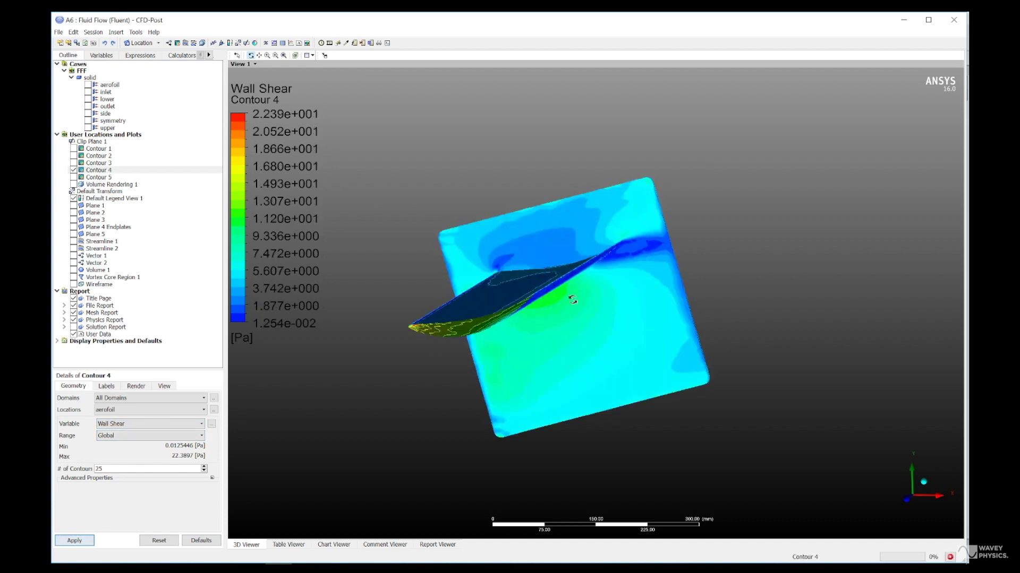
left_click_drag(510, 345, 599, 305)
left_click_drag(582, 269, 489, 269)
- Show Streamline 1 over the wall-shear wing and rotate to a side view
left_click(73, 241)
scroll(547, 302, "down", 3)
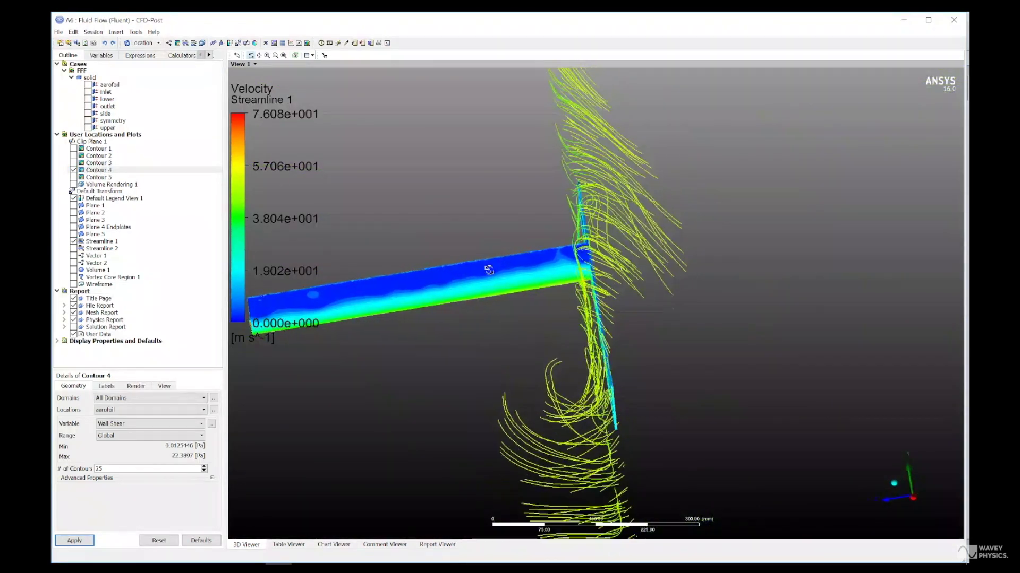
left_click_drag(594, 307, 679, 305)
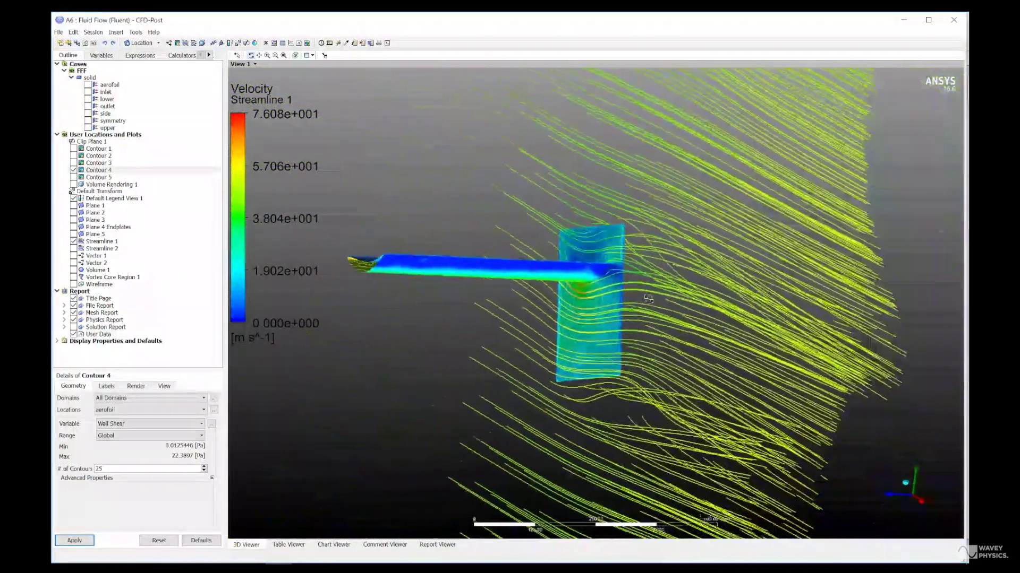
- Move Plane 1 to Z = 495 mm and orbit around the wing
left_click(91, 206)
left_click(134, 436)
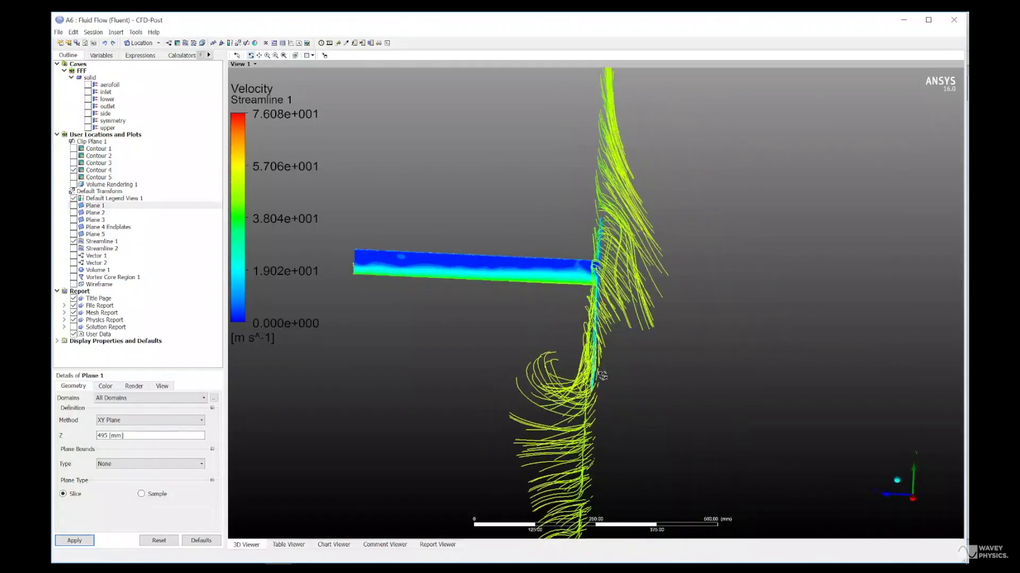
left_click_drag(598, 376, 562, 376)
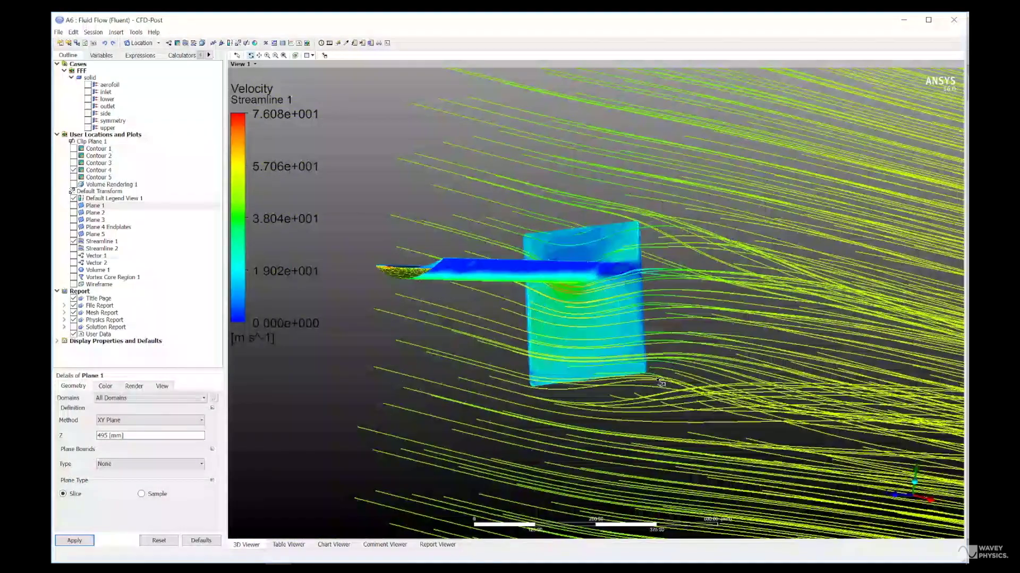
left_click_drag(553, 333, 718, 348)
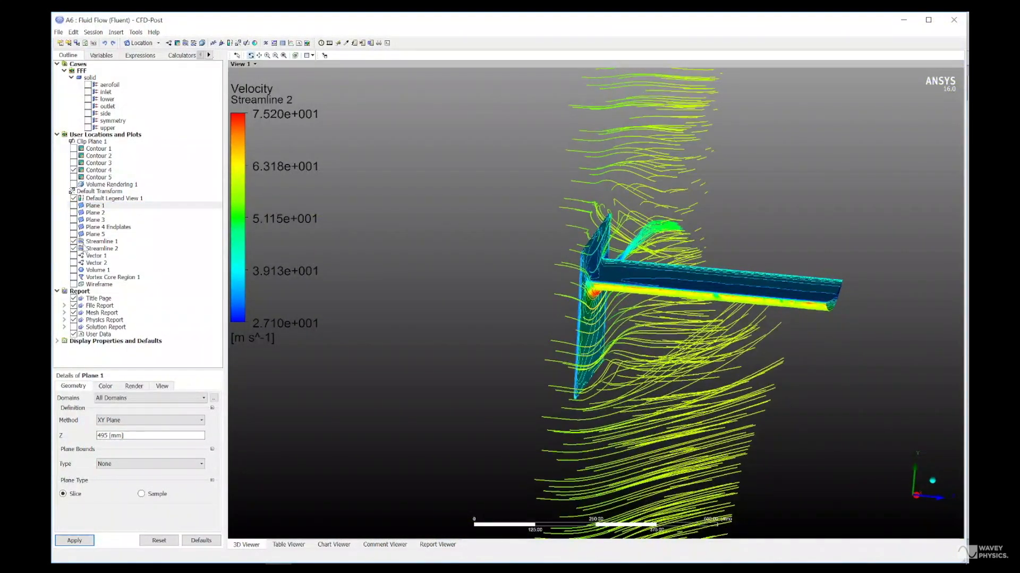
- Replace Streamline 1 with the Vortex Core Region 1 surface around the wing
left_click(74, 242)
left_click(74, 277)
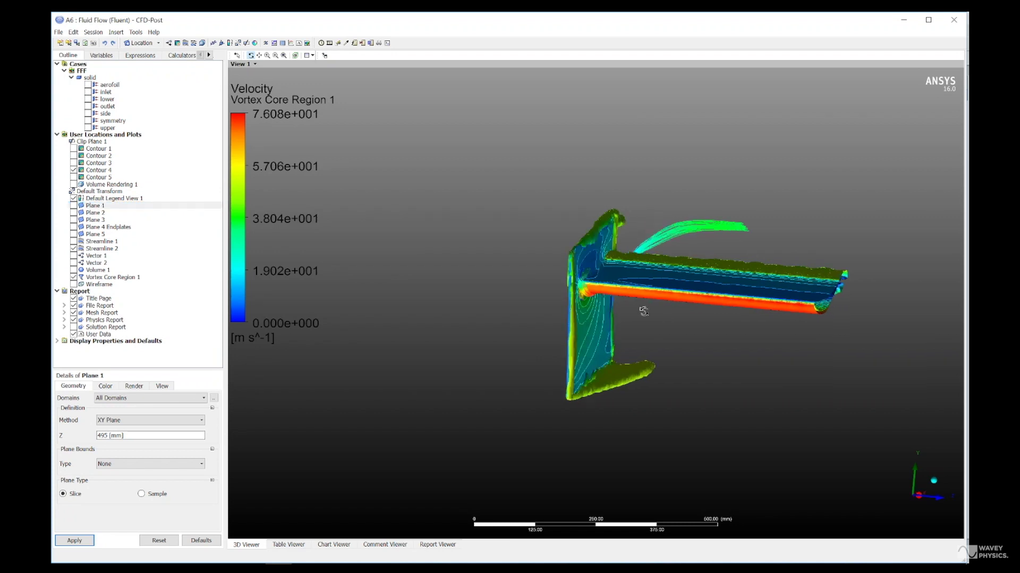
left_click_drag(644, 302, 584, 349)
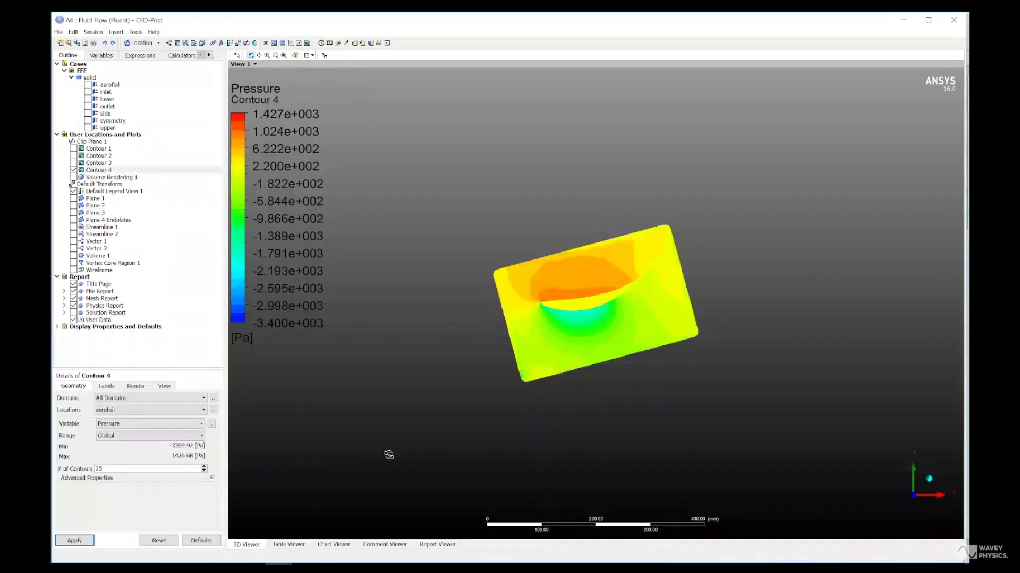
- Show Streamline 1 over the pressure contour plate
left_click_drag(627, 322, 632, 313)
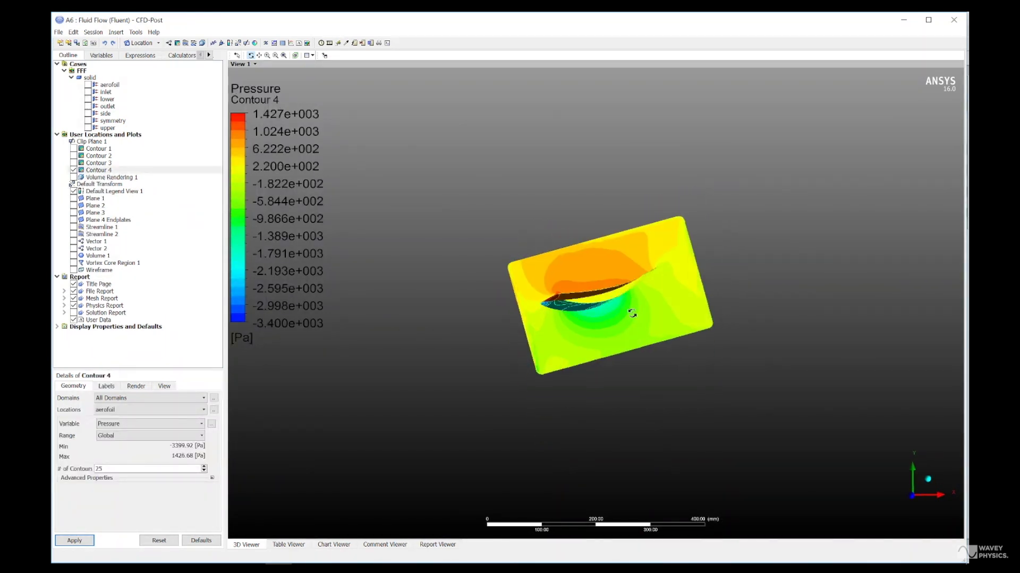
left_click(74, 227)
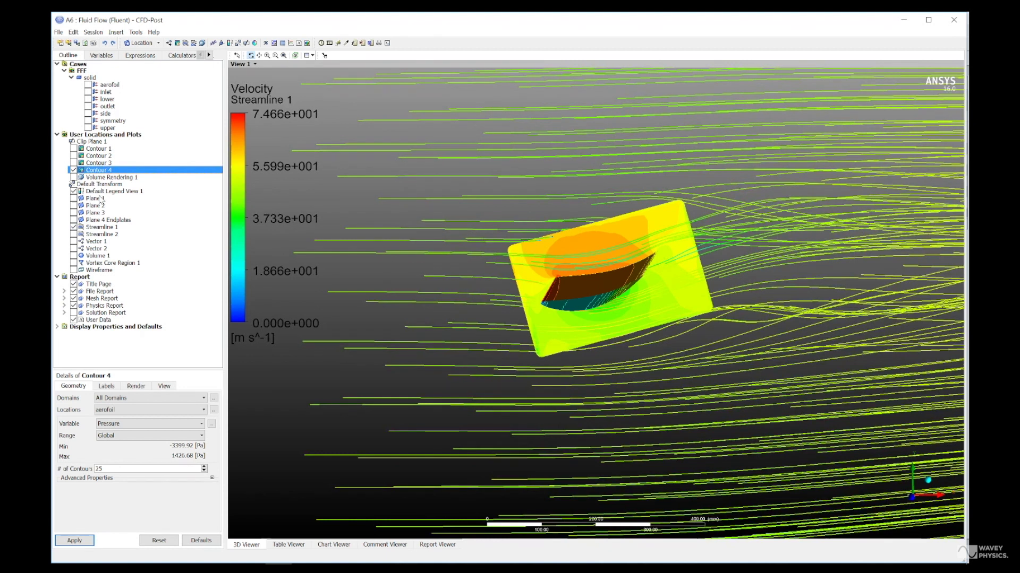
left_click(101, 227)
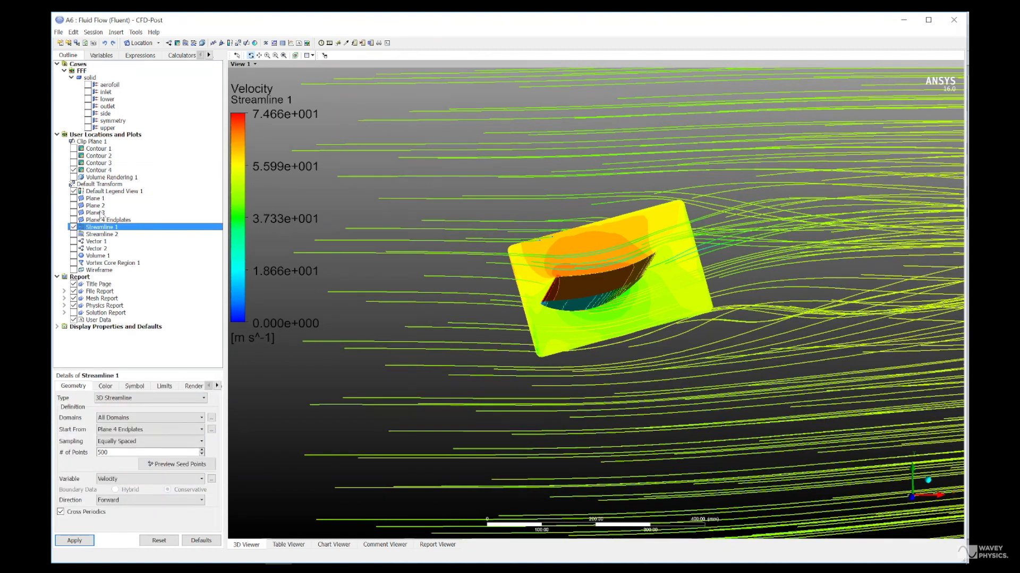
- Move Plane 4 Endplates to Z = 495 mm and view it from the front
left_click(105, 220)
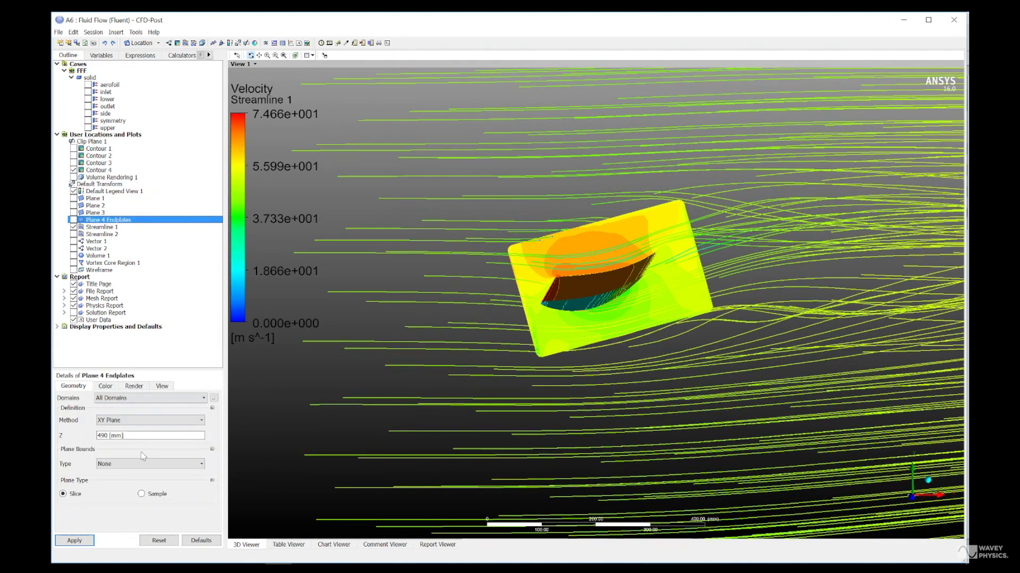
left_click(84, 542)
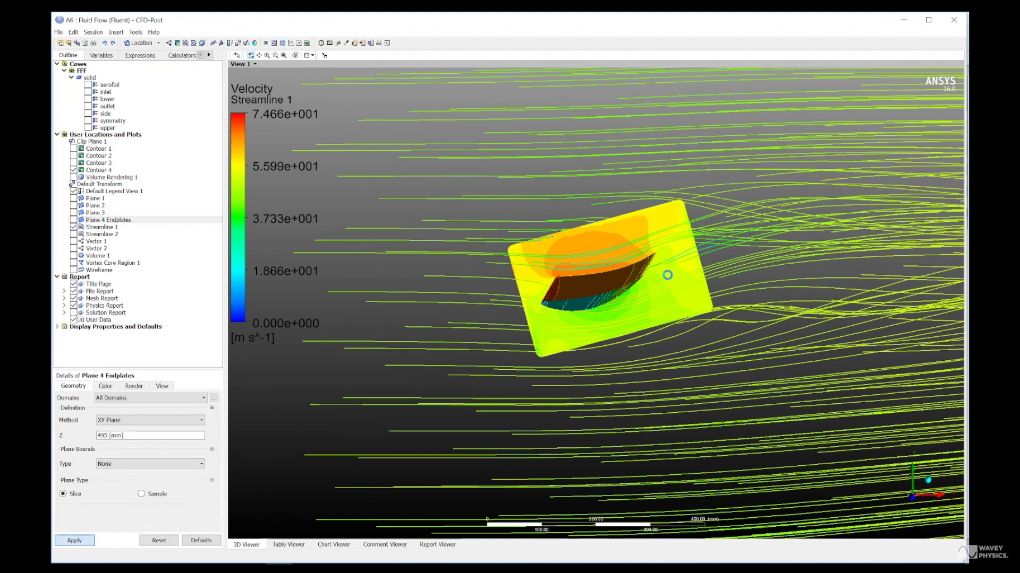
left_click_drag(718, 265, 696, 257)
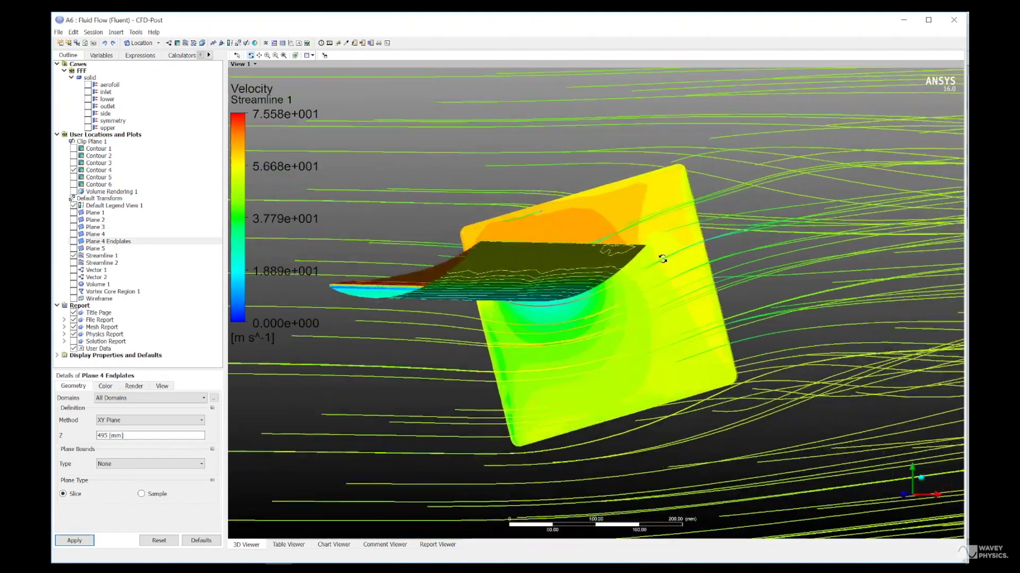
left_click_drag(662, 259, 596, 318)
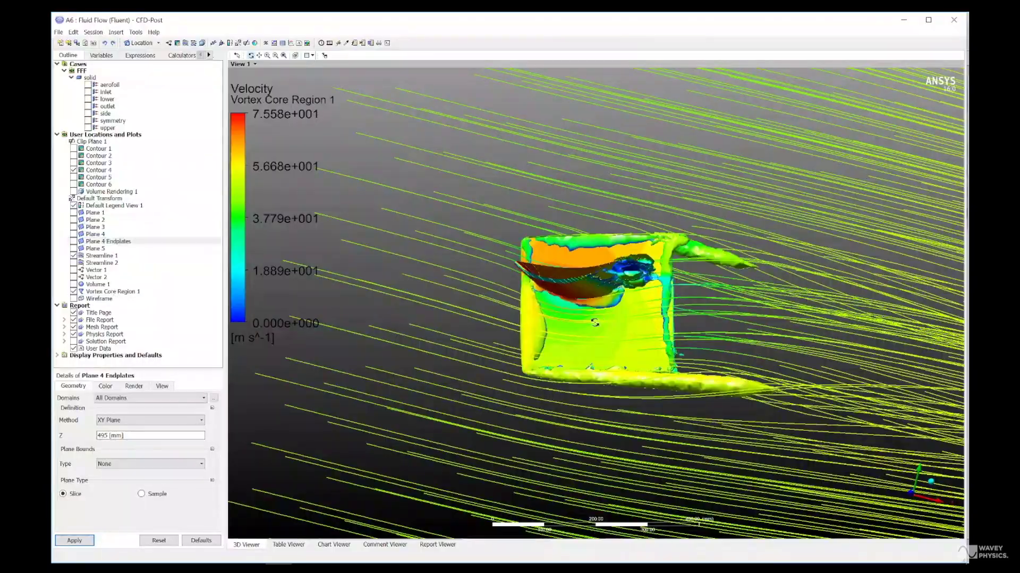
left_click_drag(595, 322, 579, 297)
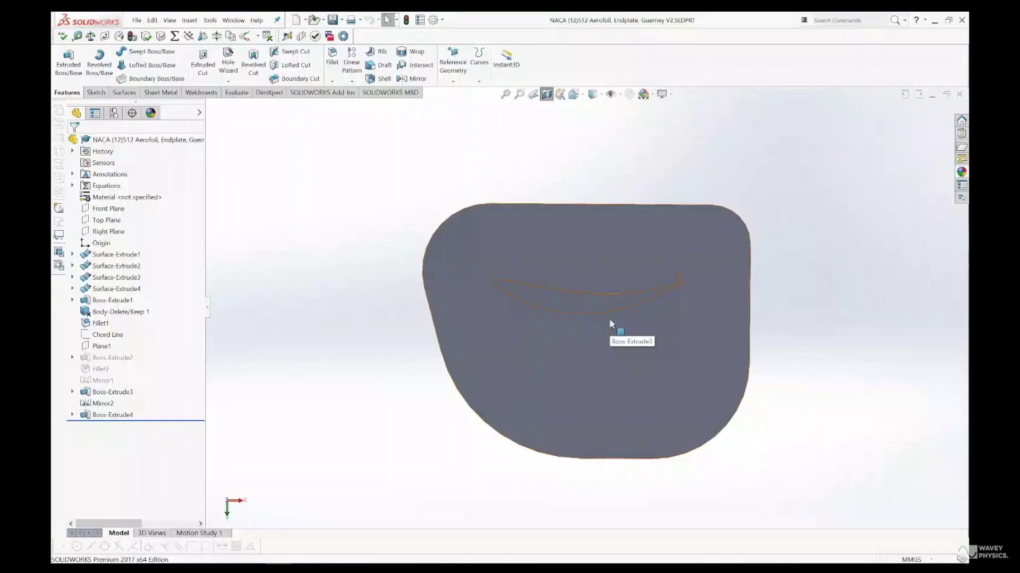
- Zoom in and cut the model in section to see the aerofoil profile through the endplate
scroll(595, 296, "down", 2)
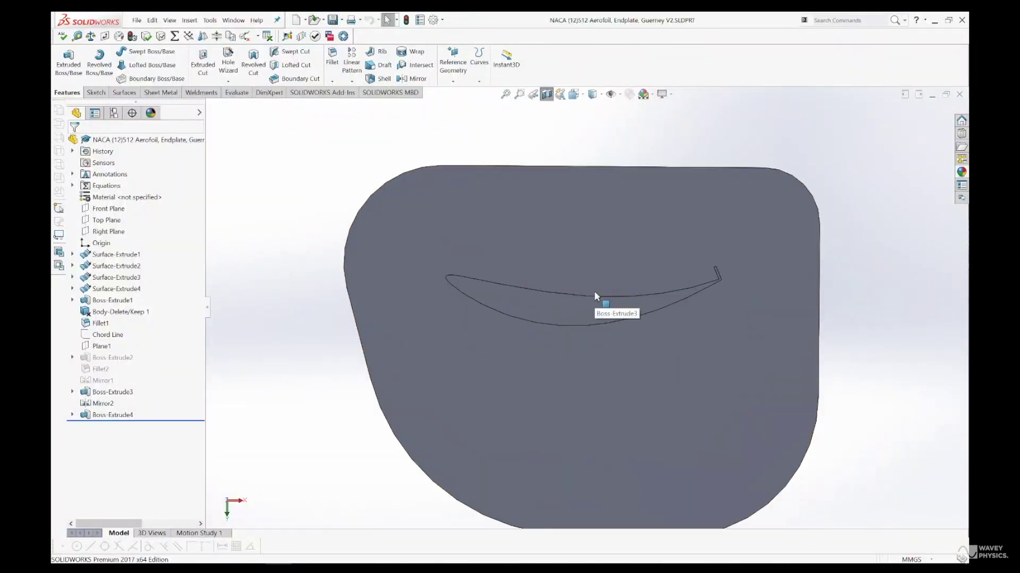
scroll(746, 290, "down", 3)
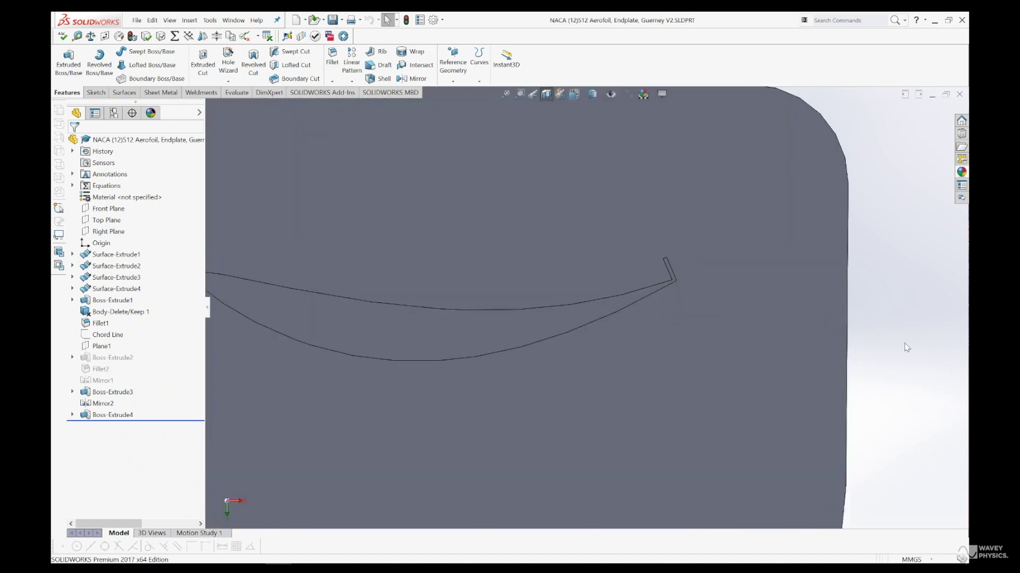
scroll(607, 364, "up", 3)
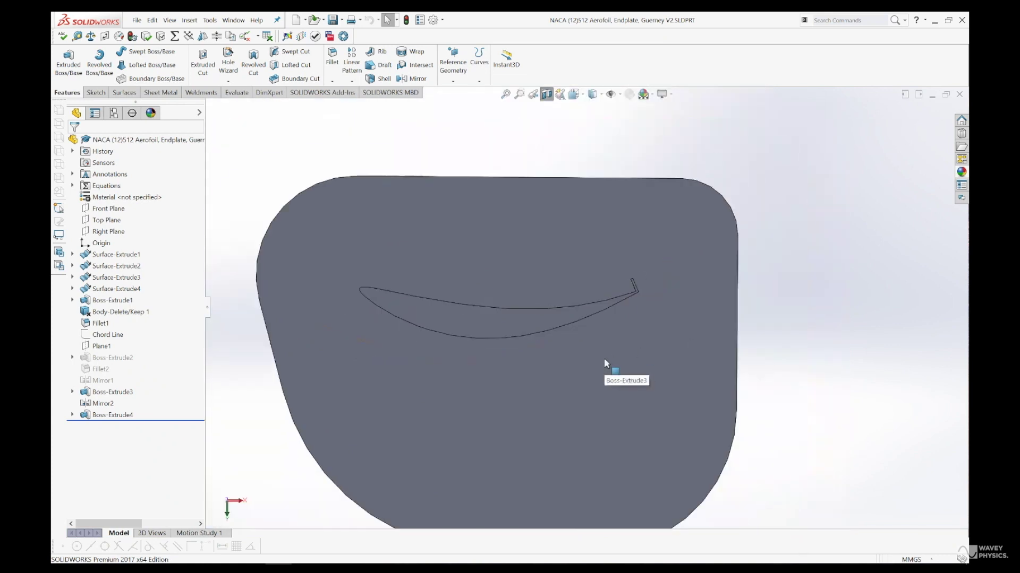
scroll(605, 363, "up", 2)
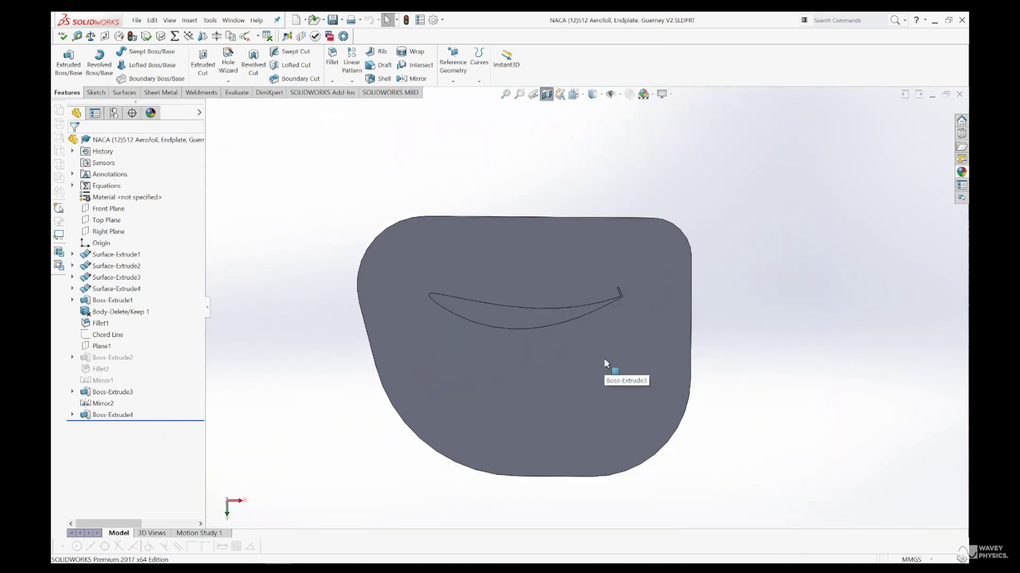
left_click(547, 96)
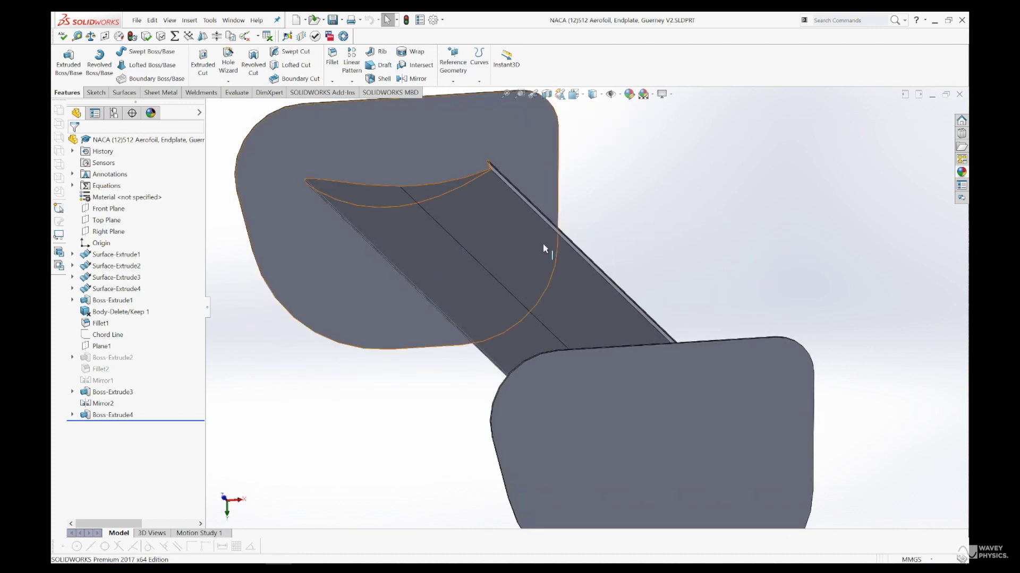
scroll(534, 335, "down", 3)
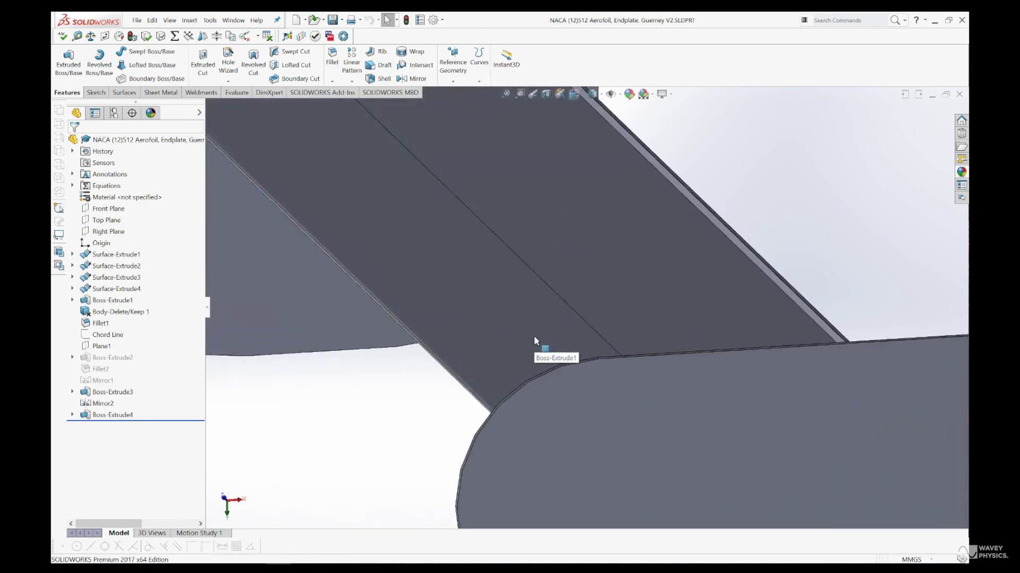
scroll(534, 336, "up", 5)
- Rotate to an isometric view showing the wing's top face between both endplates
key("ctrl+1")
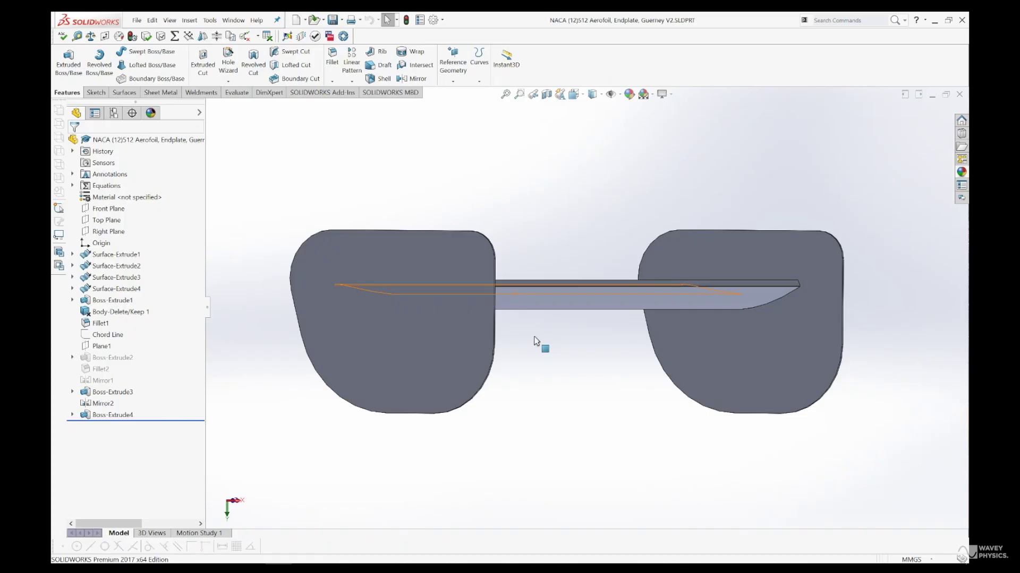
key("ctrl+7")
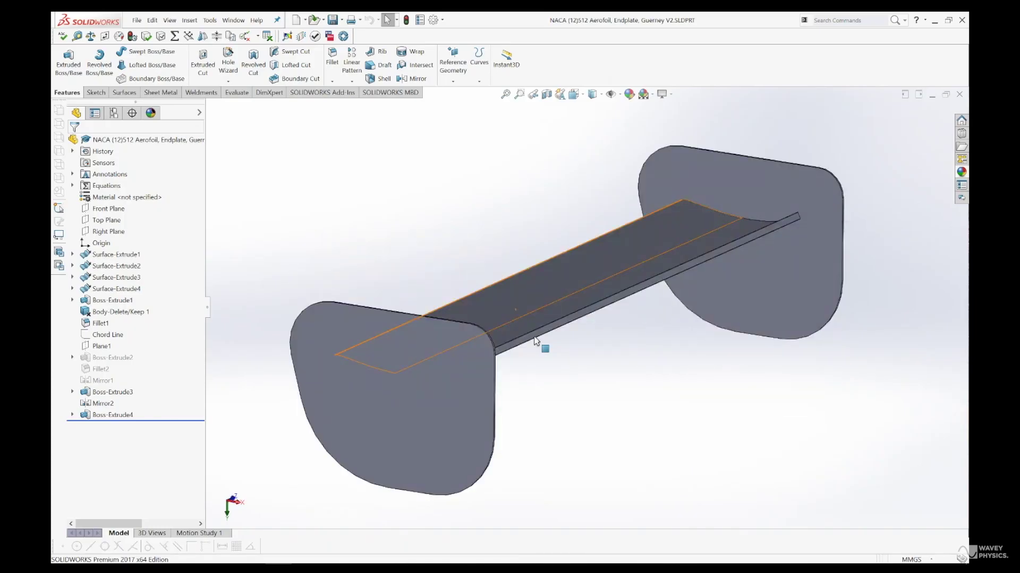
key("shift+Up")
key("shift+Up")
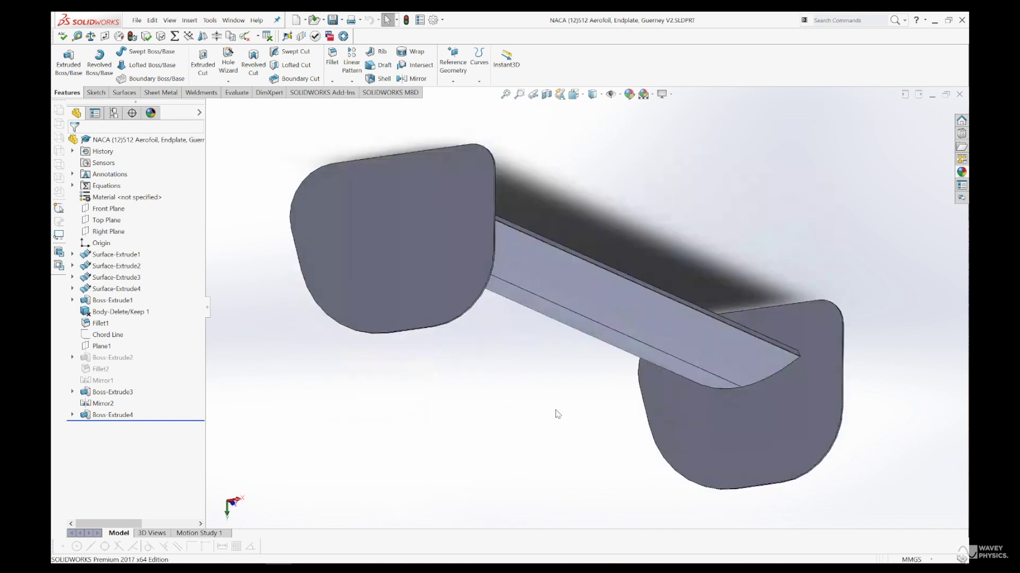
key("shift+Down")
key("shift+Down")
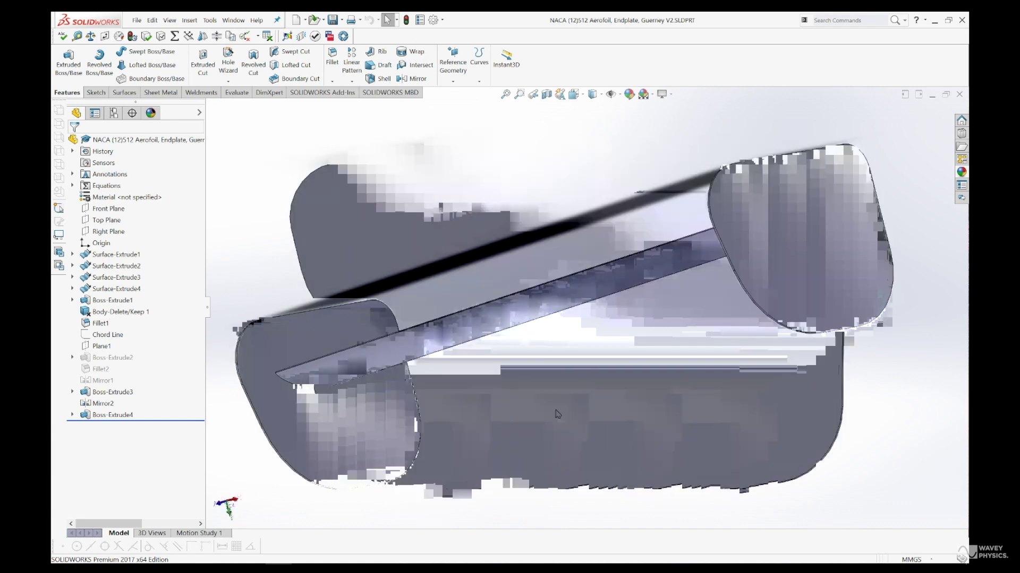
key("Down")
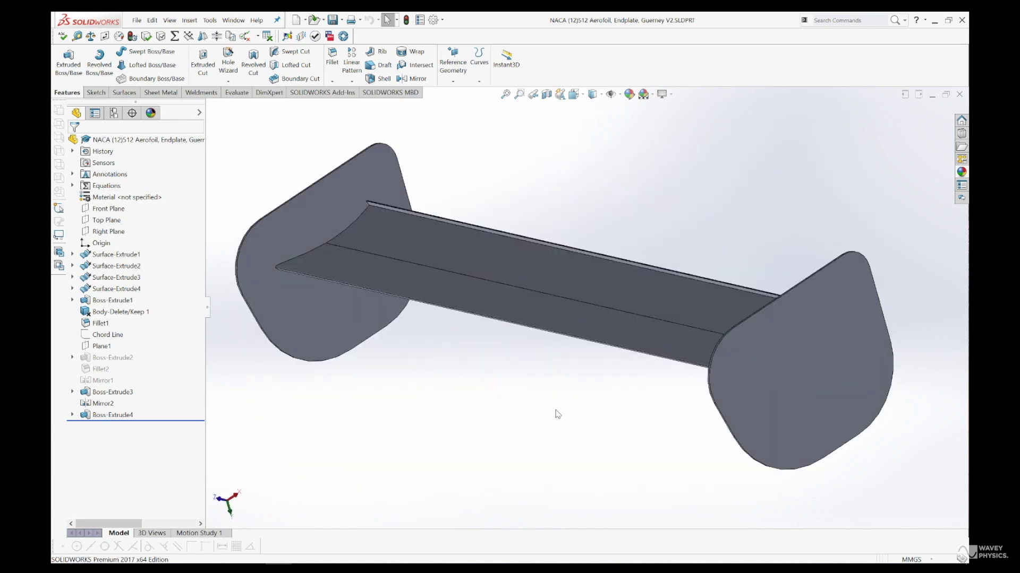
scroll(557, 414, "down", 1)
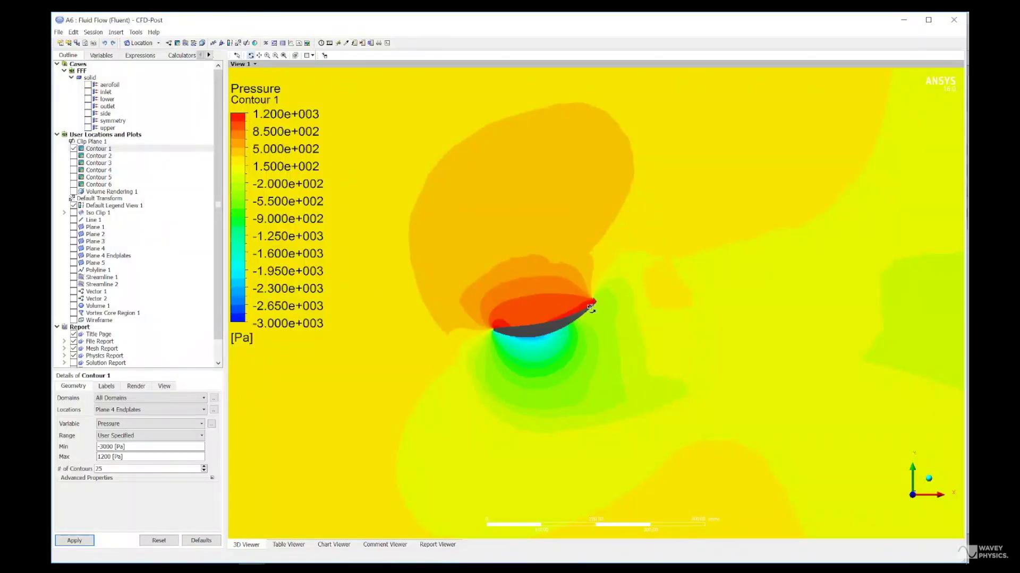
- Zoom into the Contour 1 pressure plot on the endplate plane
scroll(581, 309, "up", 5)
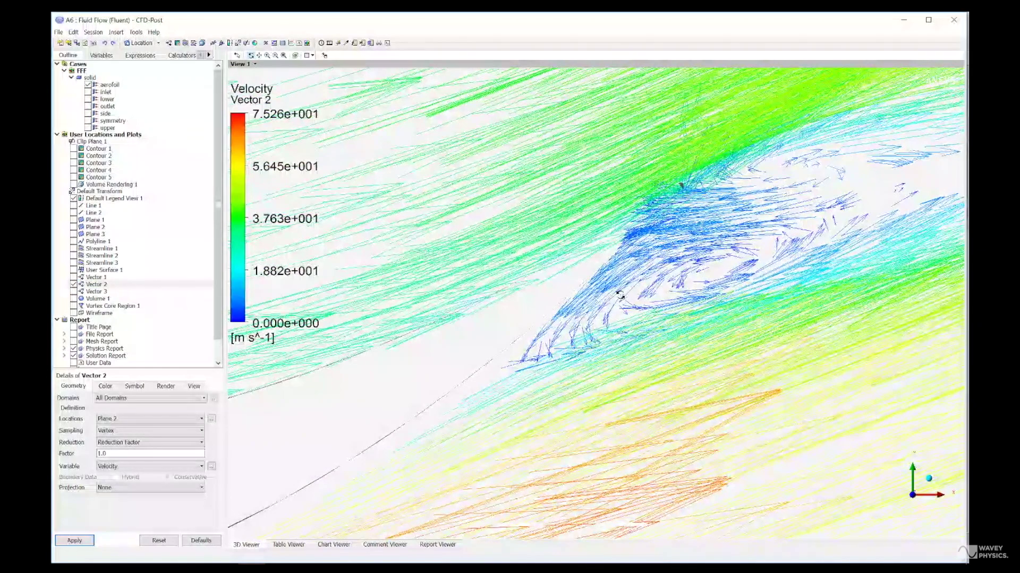
- Swap Contour 1 for Contour 5, Vortex Core Region 1 and Contour 4 in the Outline tree
scroll(619, 295, "down", 3)
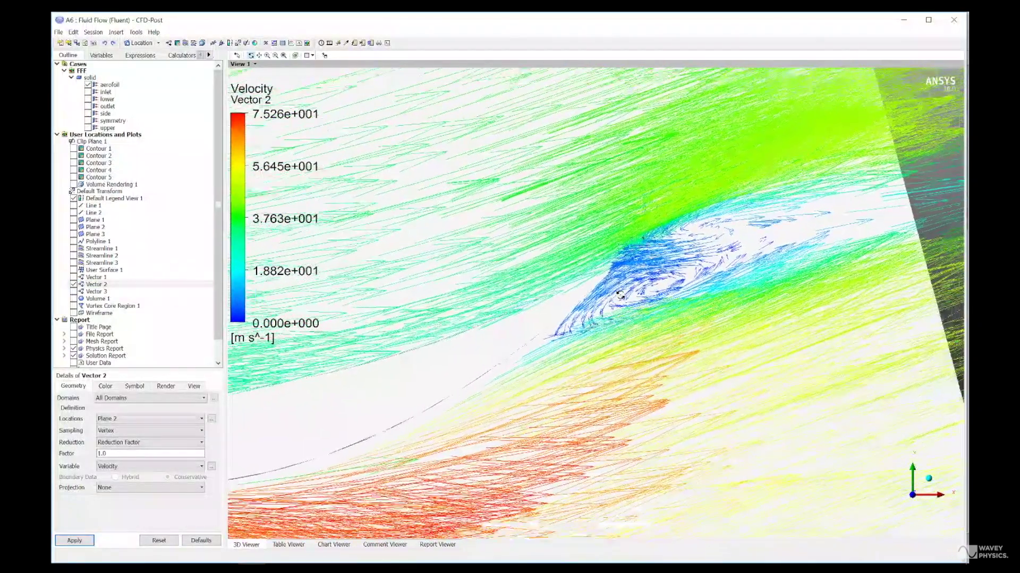
scroll(619, 294, "down", 5)
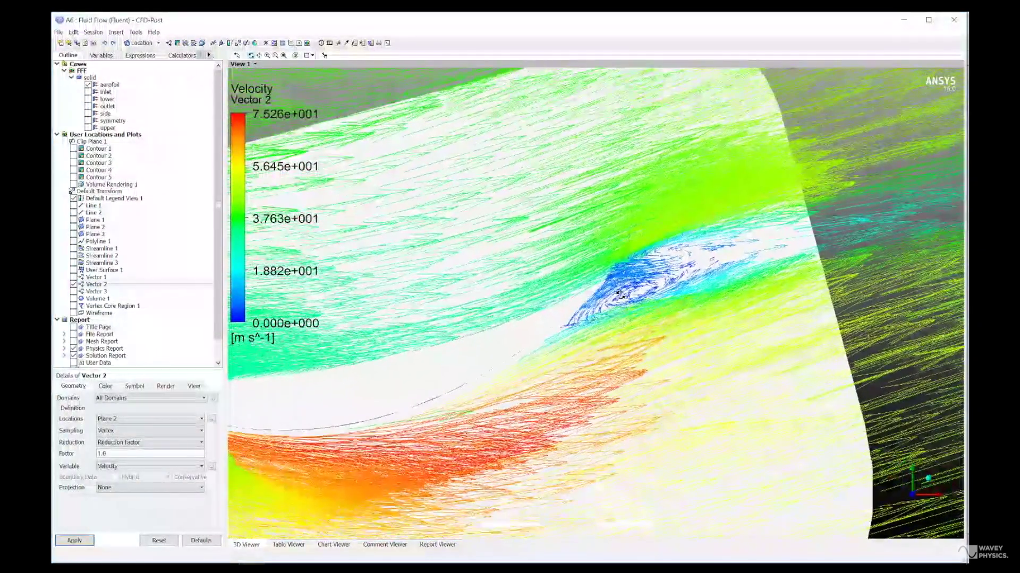
scroll(619, 294, "down", 1)
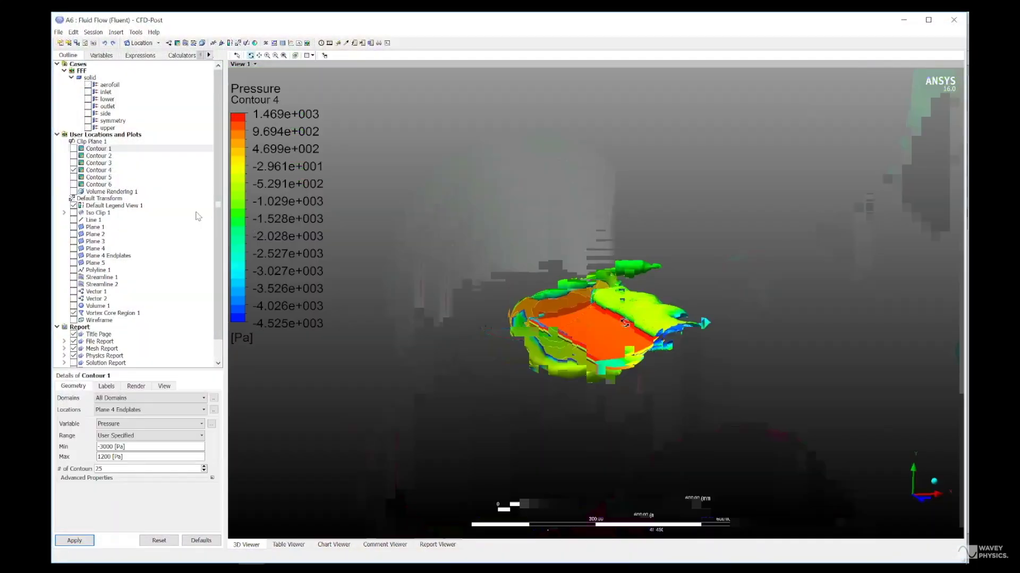
left_click(73, 149)
left_click(74, 170)
left_click(74, 178)
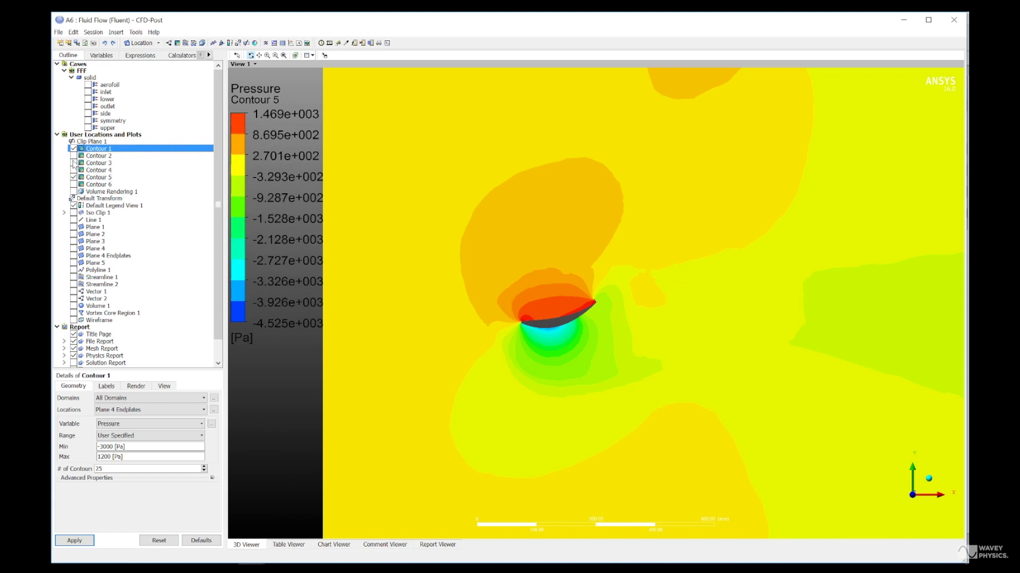
left_click(74, 149)
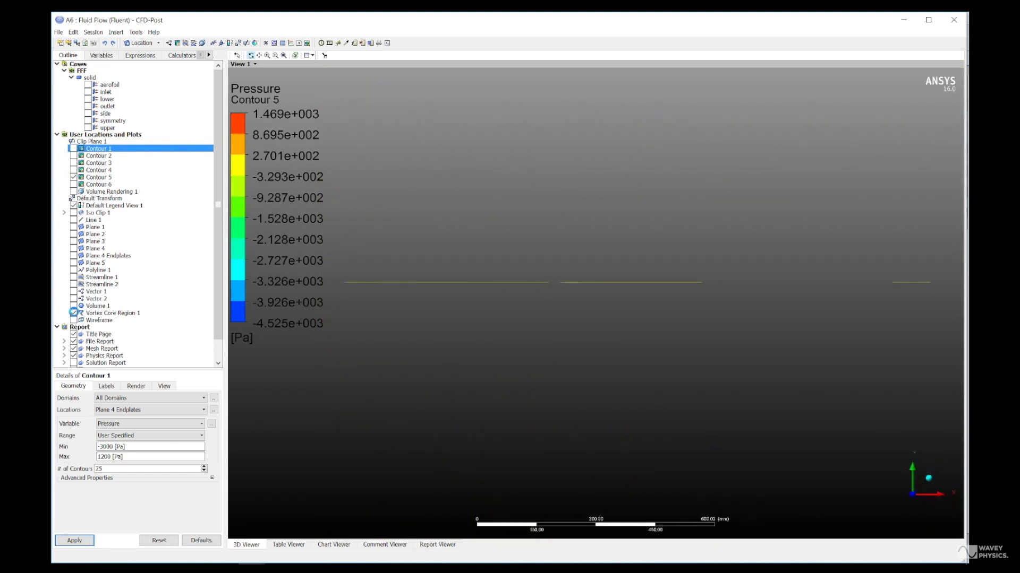
left_click(74, 313)
left_click(74, 170)
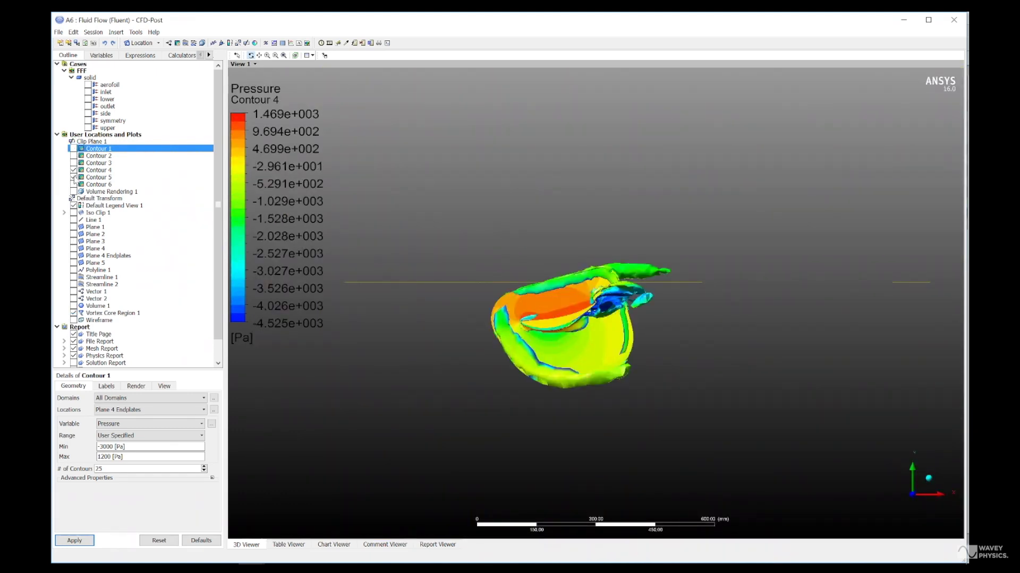
left_click(592, 305)
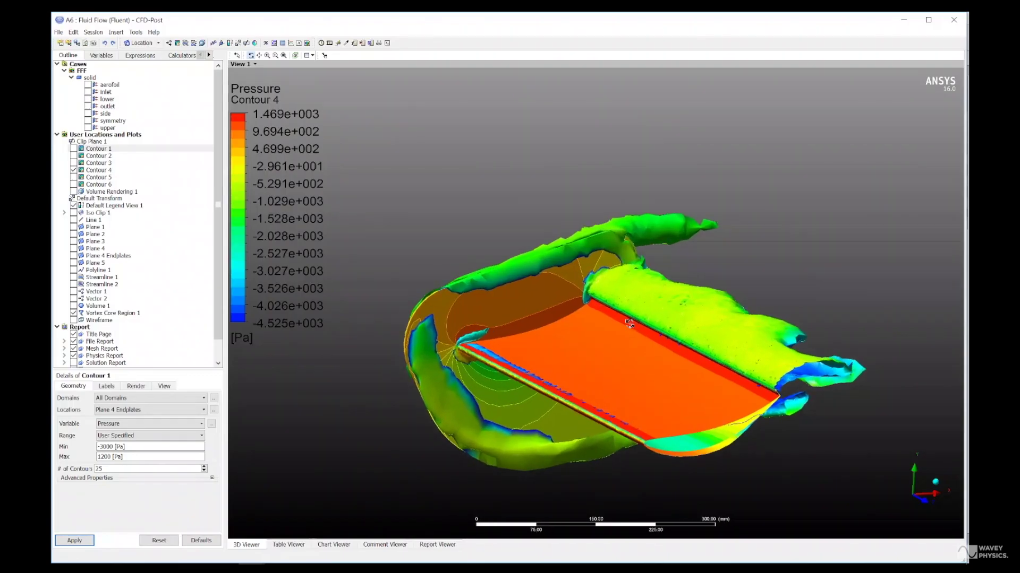
- Orbit the Contour 4 pressure model to a slightly tilted angle
left_click_drag(610, 304, 568, 304)
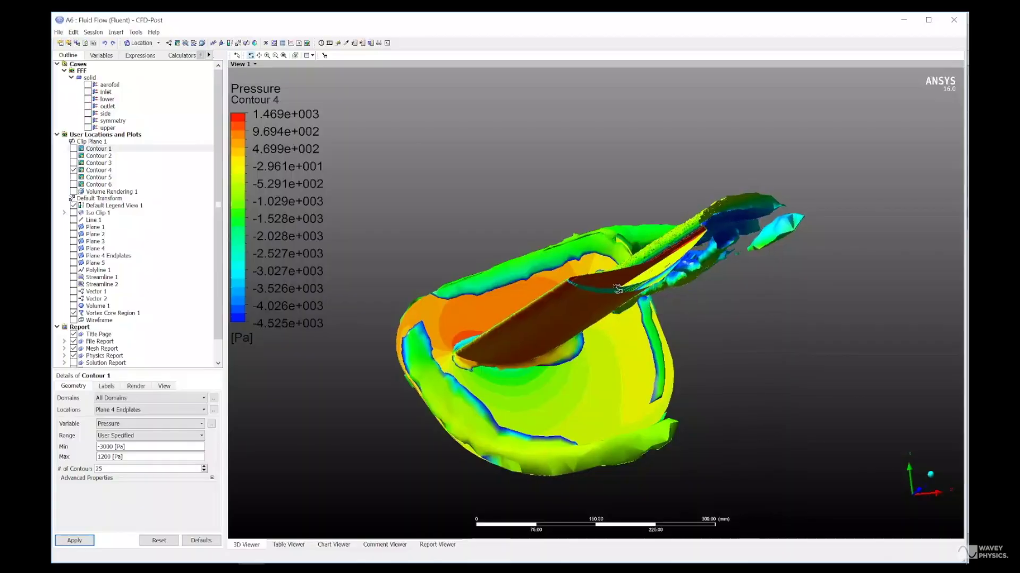
left_click_drag(626, 296, 633, 297)
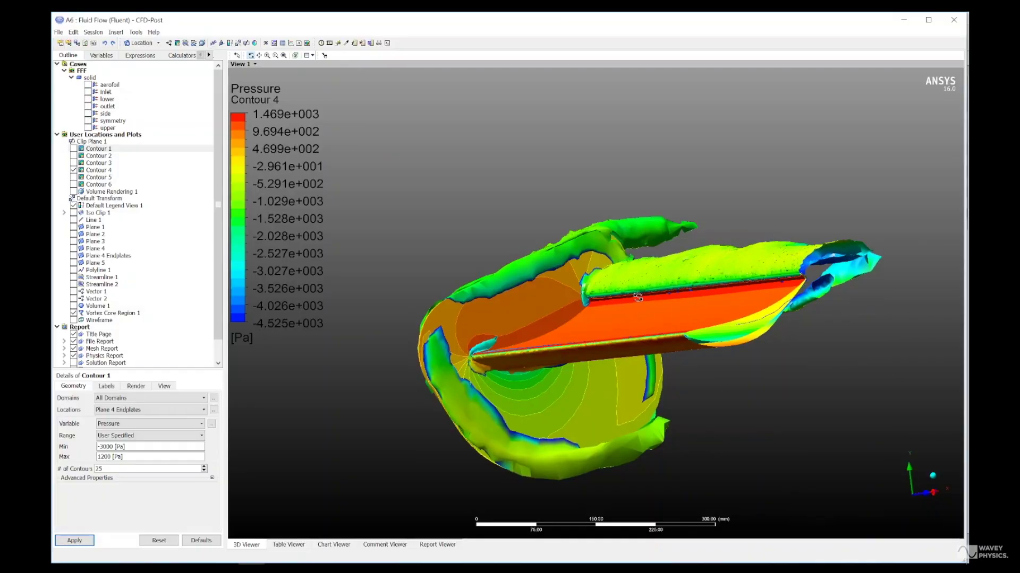
left_click_drag(637, 297, 637, 296)
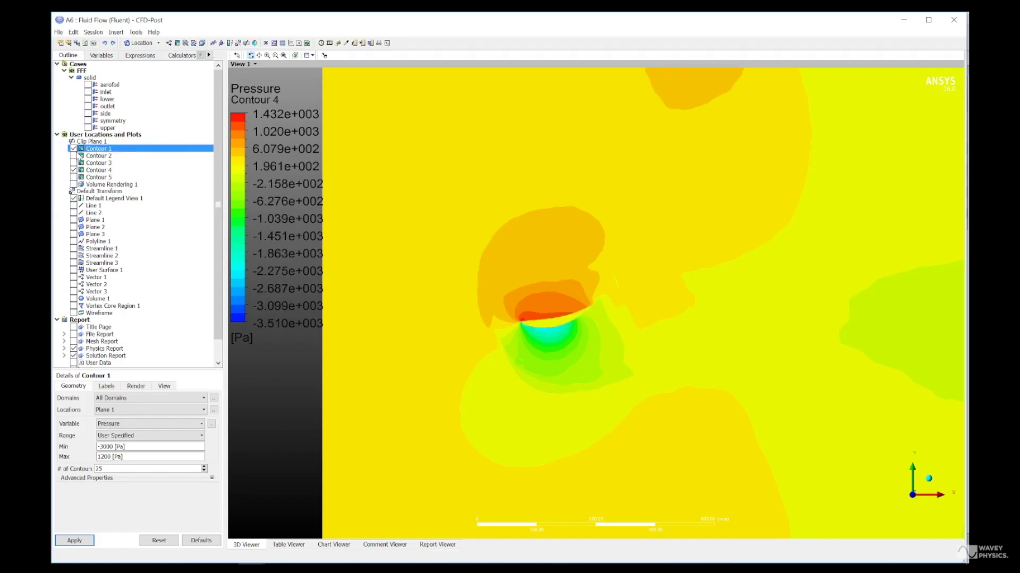
- Hide Contour 1, then orbit and zoom around the 3-D vortex core surfaces
left_click(74, 148)
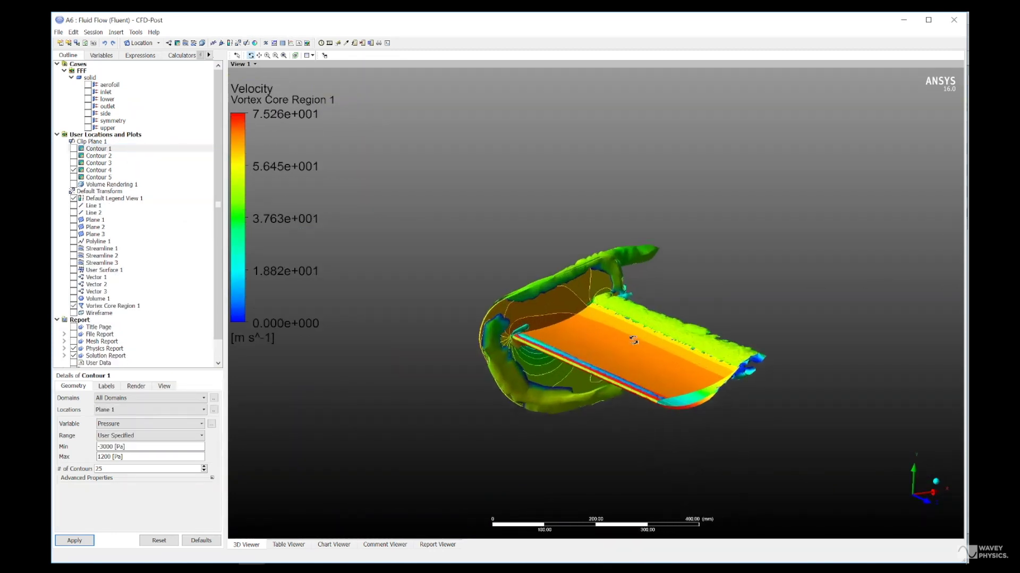
scroll(634, 340, "up", 3)
left_click_drag(633, 340, 542, 295)
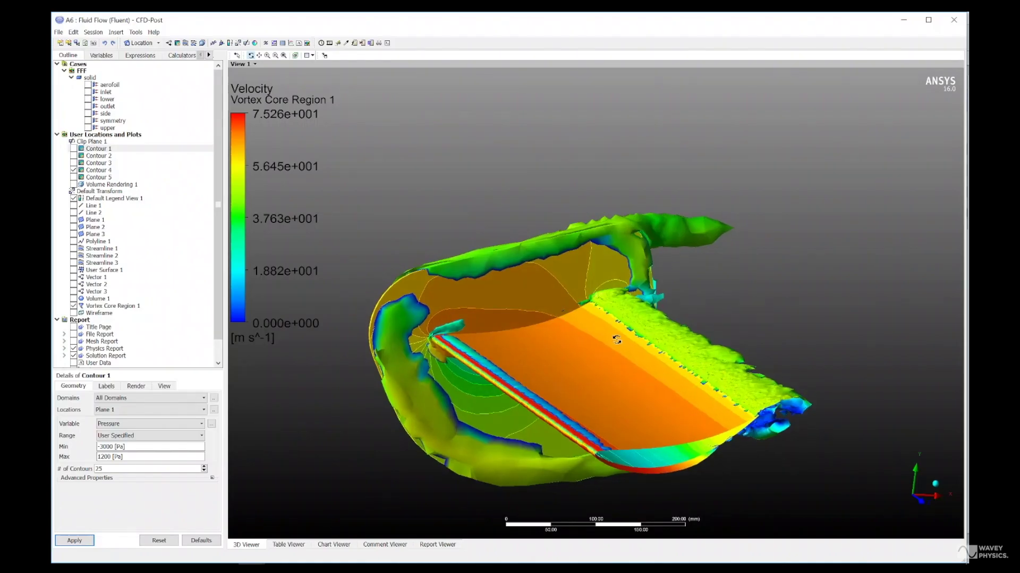
left_click_drag(617, 340, 616, 336)
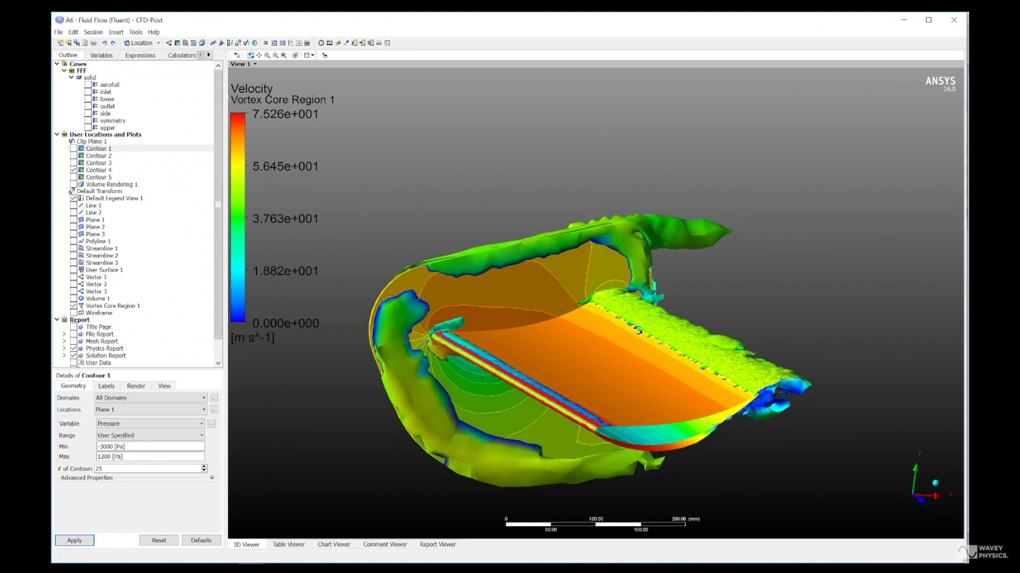
scroll(639, 331, "down", 2)
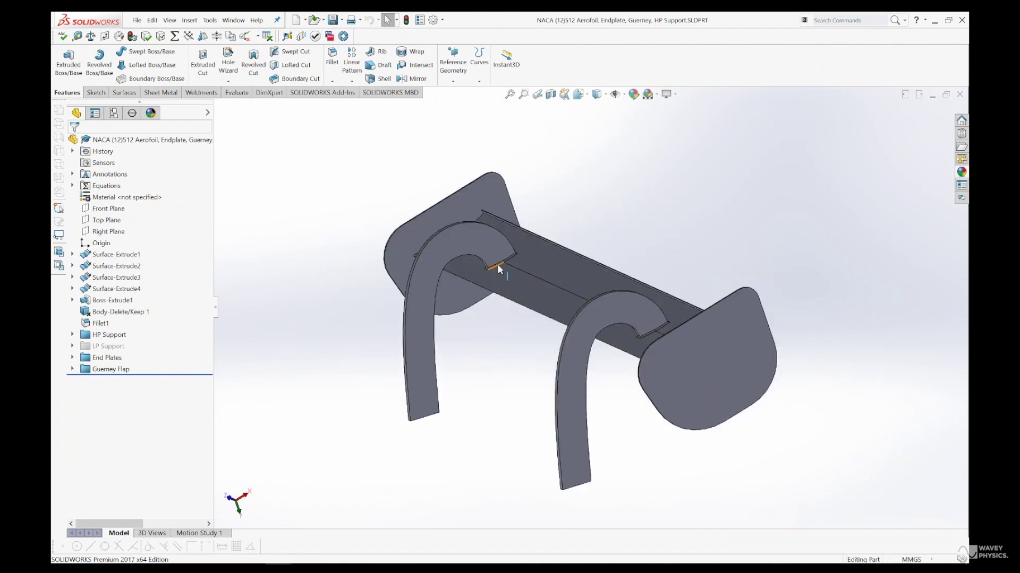
- Zoom the graphics area on the wing with straight LP Support struts
scroll(497, 263, "down", 8)
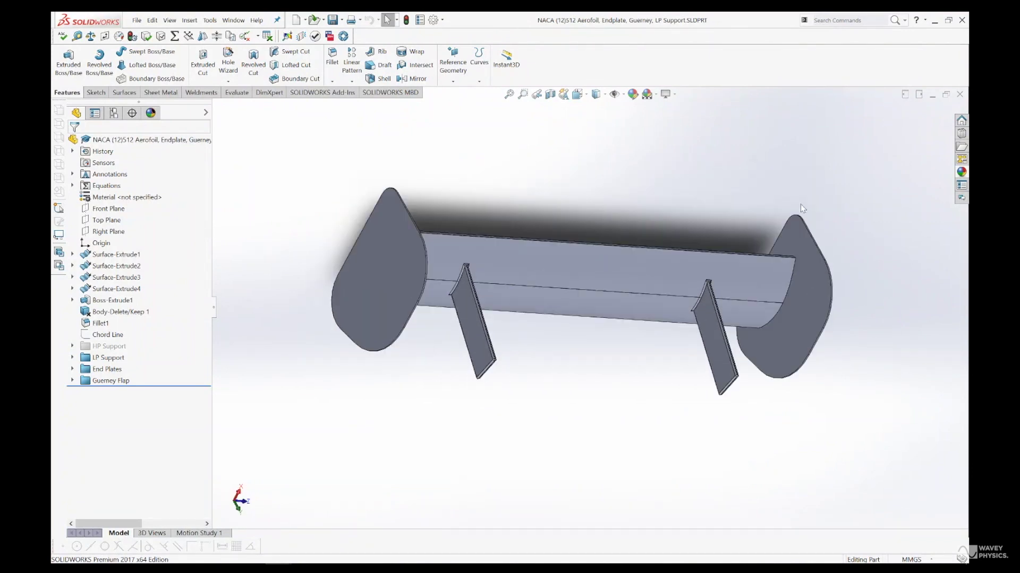
scroll(707, 331, "down", 5)
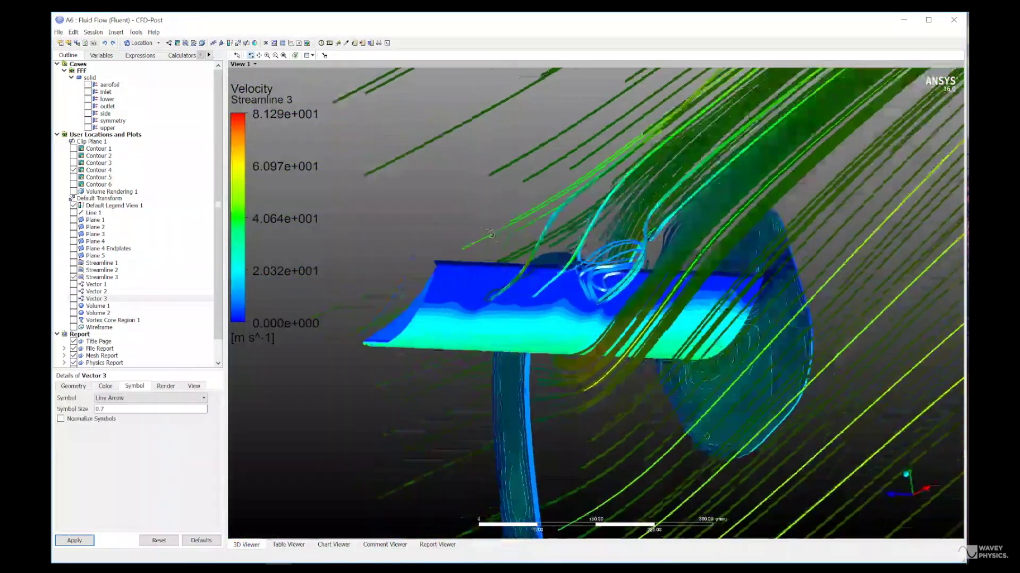
- Orbit and zoom the Vector 3 view, overlay Vortex Core Region 1, and orbit to the upper surface
left_click_drag(489, 233, 469, 221)
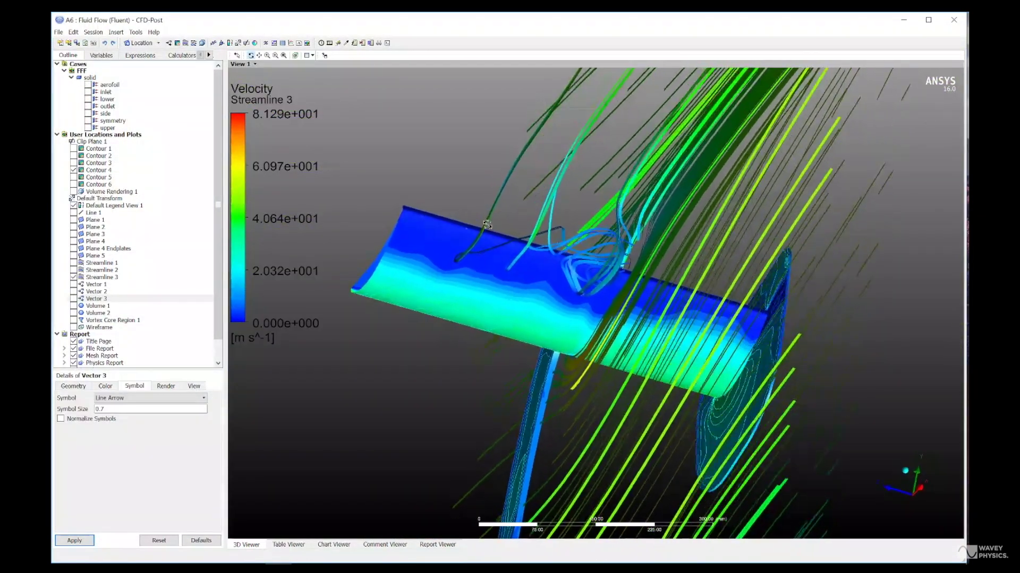
left_click_drag(487, 226, 510, 291)
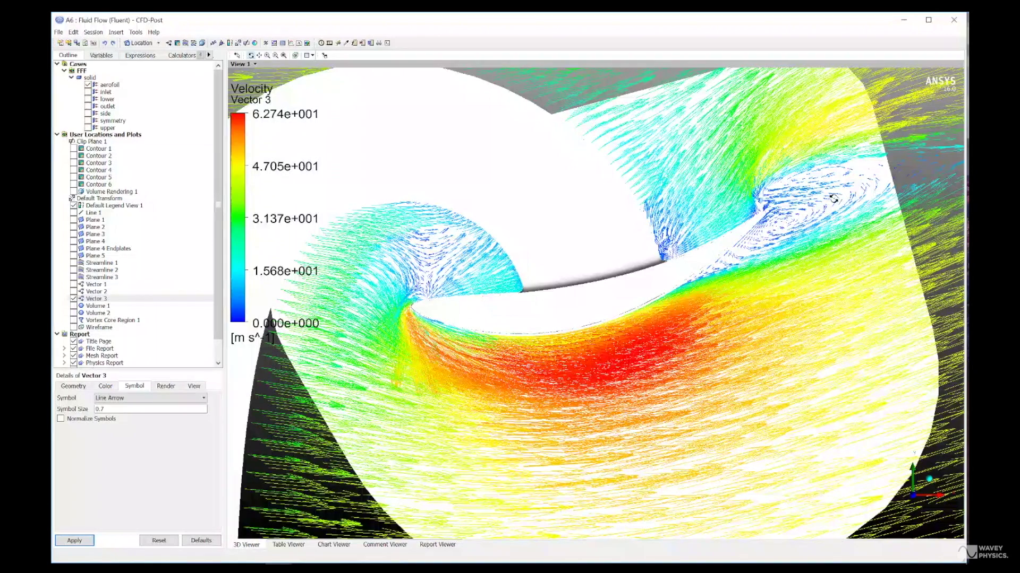
scroll(770, 243, "up", 5)
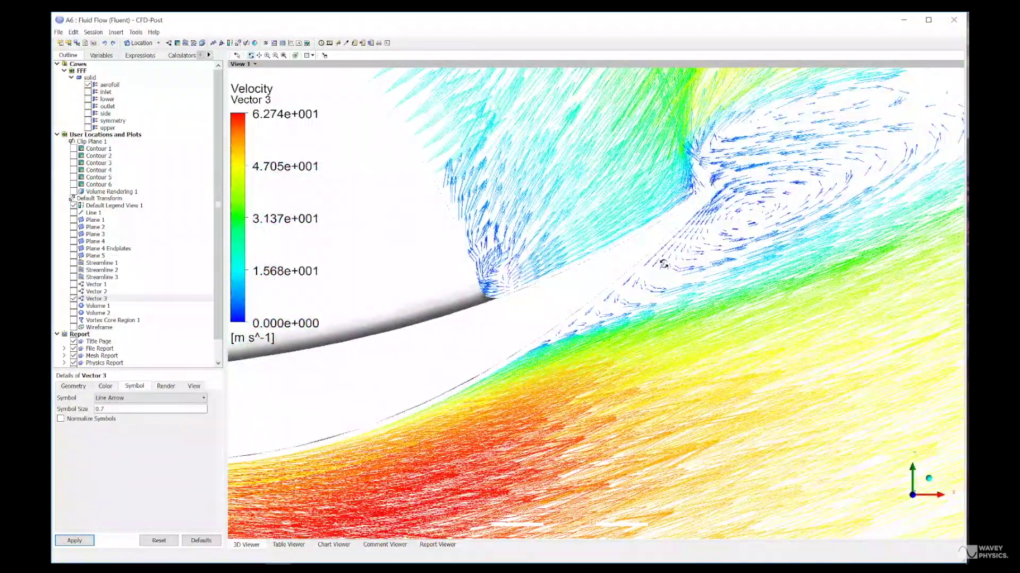
scroll(663, 264, "down", 5)
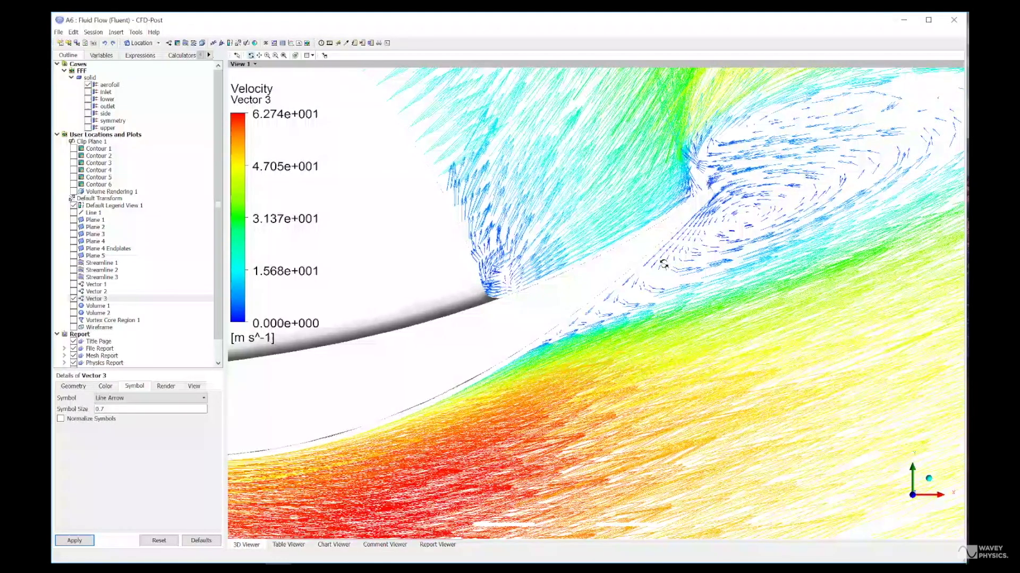
scroll(663, 264, "down", 5)
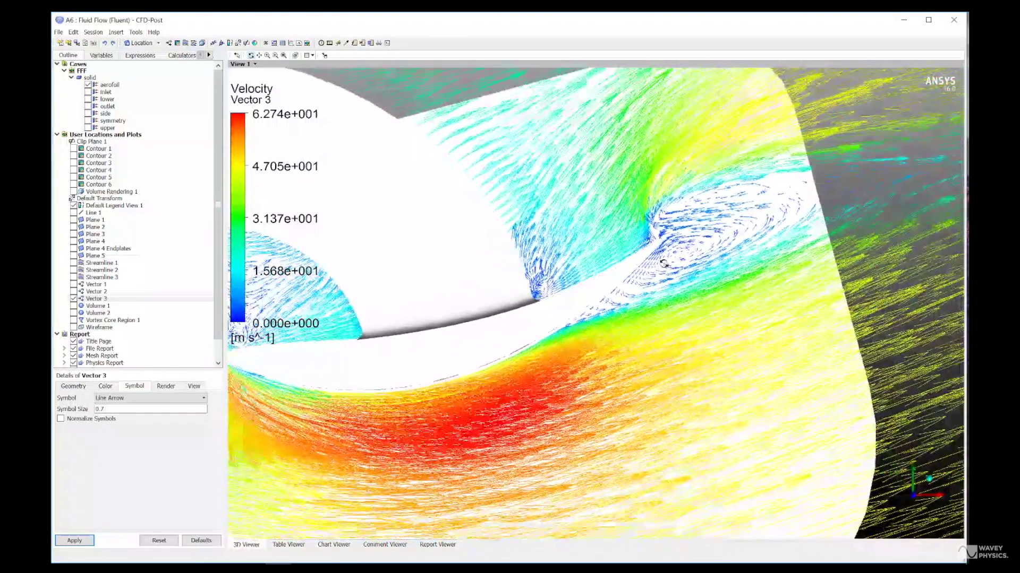
scroll(664, 264, "down", 3)
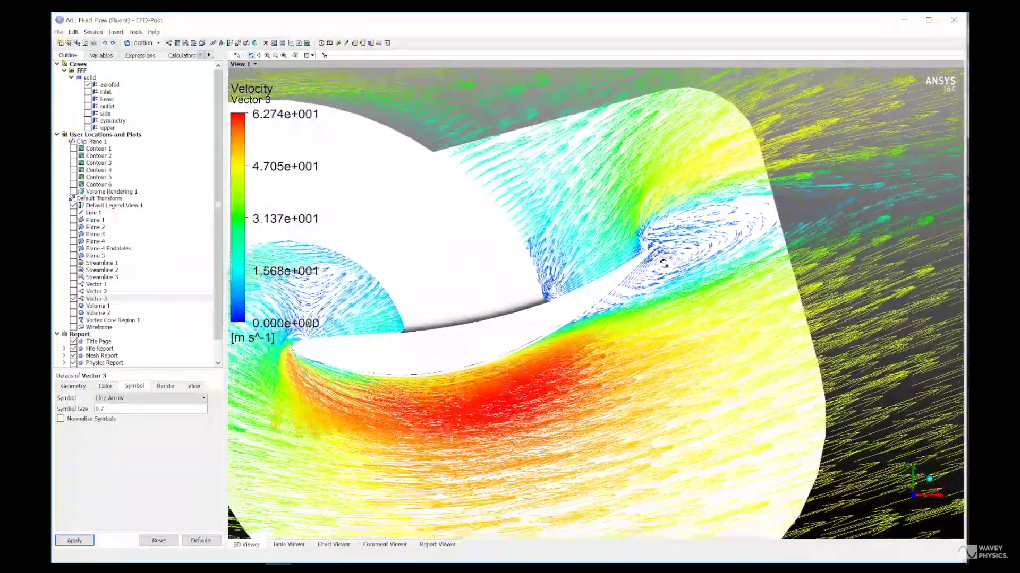
left_click(74, 320)
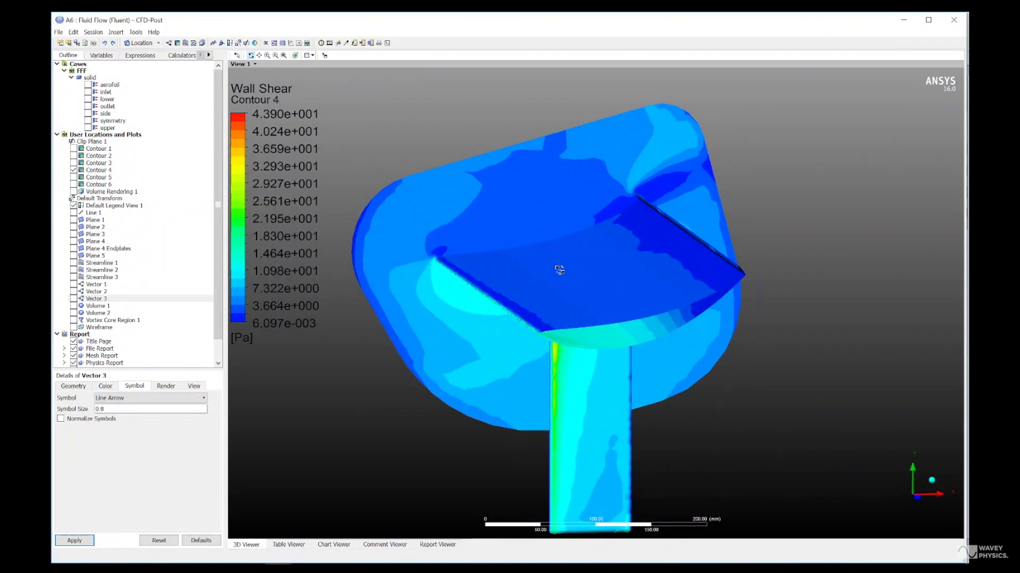
left_click_drag(559, 270, 571, 416)
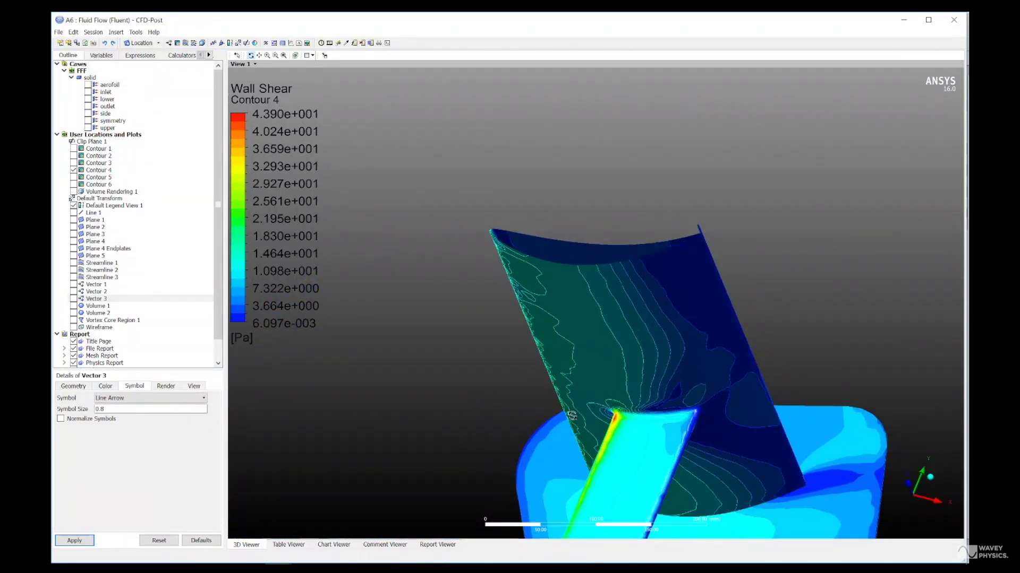
- Display the Streamline 3 velocity streamlines over the wing, strut and endplate
left_click_drag(720, 422, 166, 274)
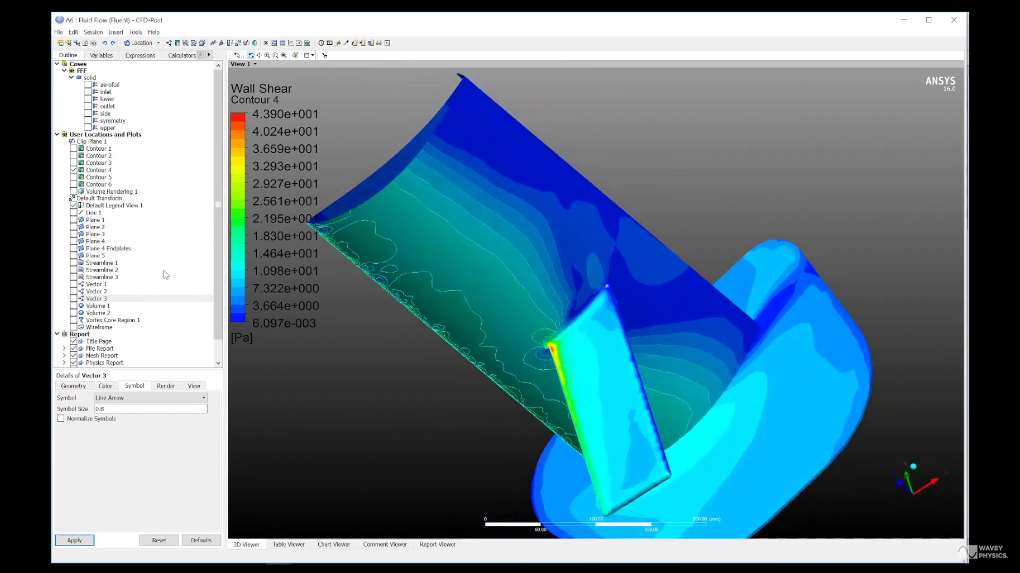
left_click(96, 299)
left_click(74, 262)
left_click(74, 262)
left_click(73, 269)
left_click(73, 270)
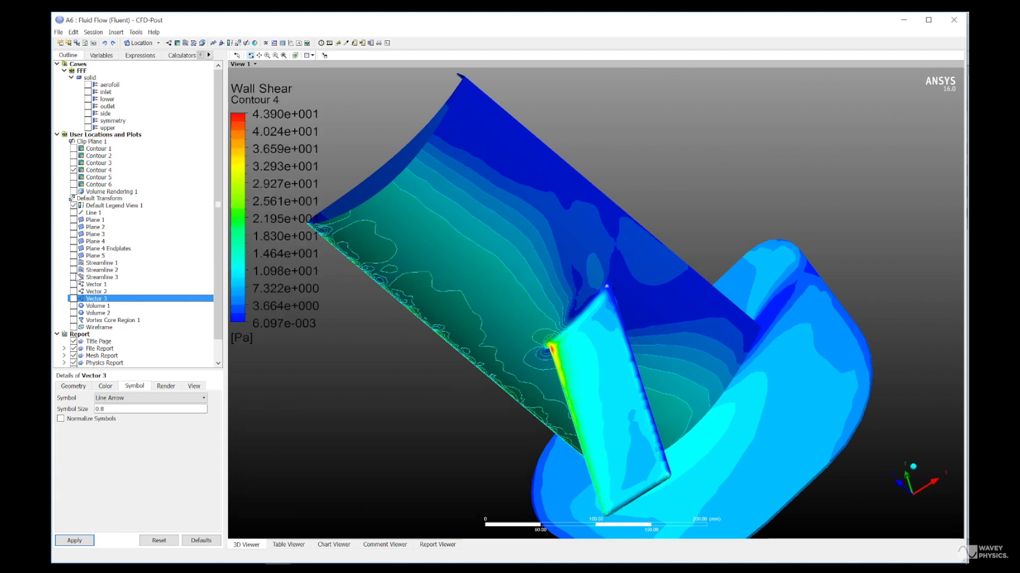
left_click(74, 276)
- Orbit and zoom to side and oblique views of the streamlines around the aerofoil
left_click_drag(415, 307, 792, 323)
scroll(502, 300, "down", 5)
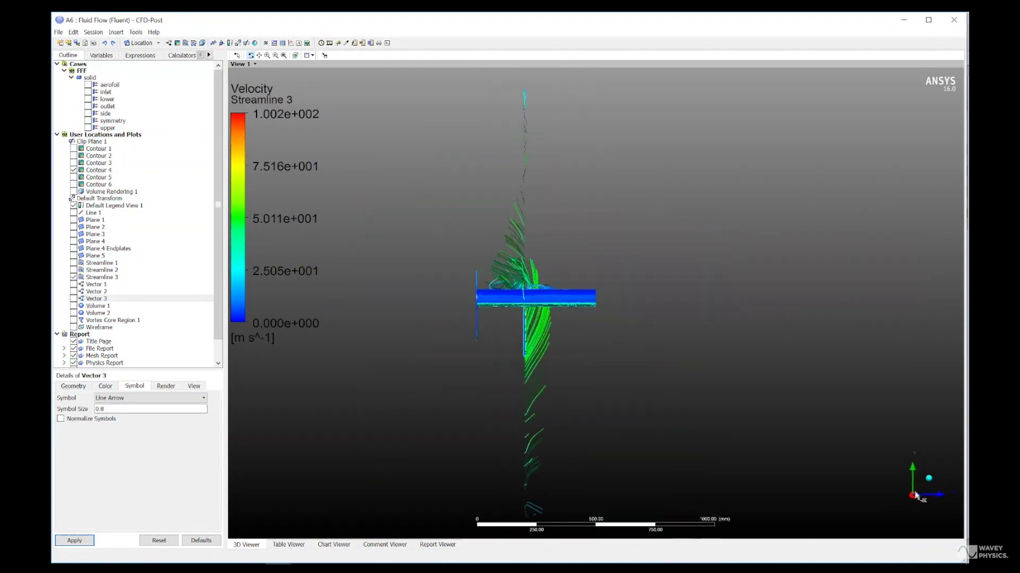
scroll(531, 308, "up", 6)
left_click_drag(429, 314, 707, 278)
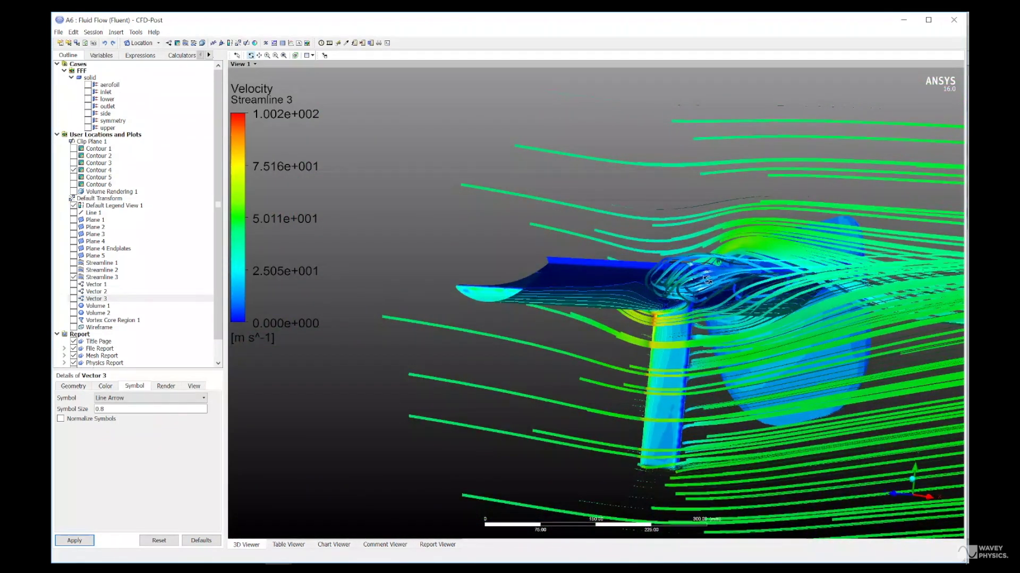
left_click_drag(799, 287, 791, 267)
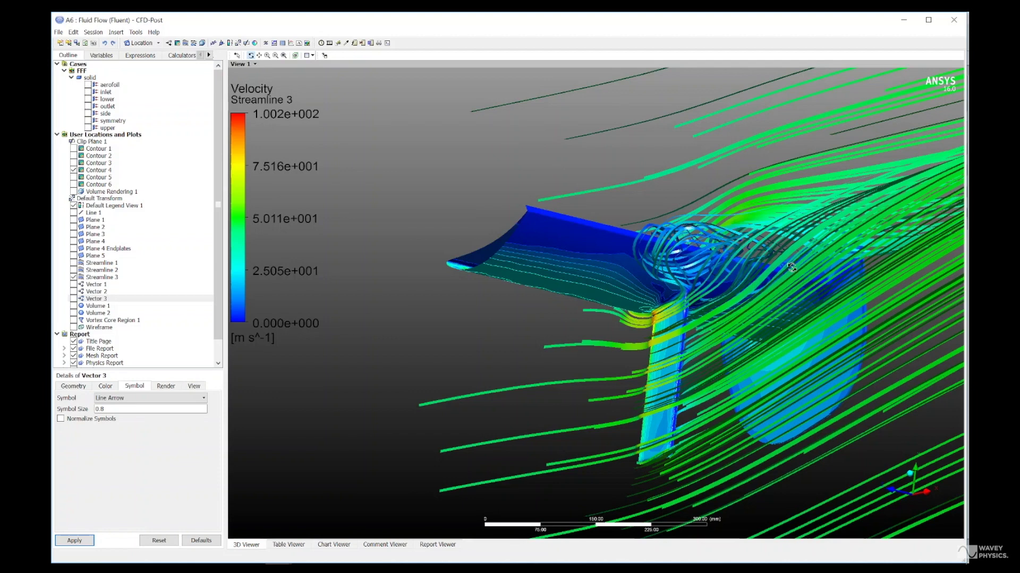
left_click_drag(791, 267, 897, 318)
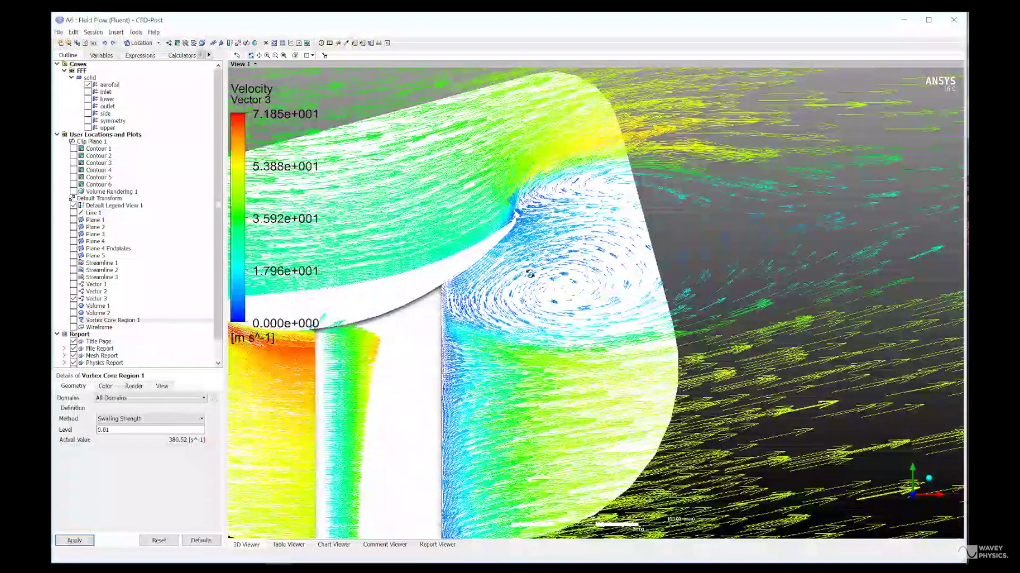
- Zoom and orbit the Vector 3 arrows, then overlay the Vortex Core Region 1 surfaces
scroll(530, 274, "up", 2)
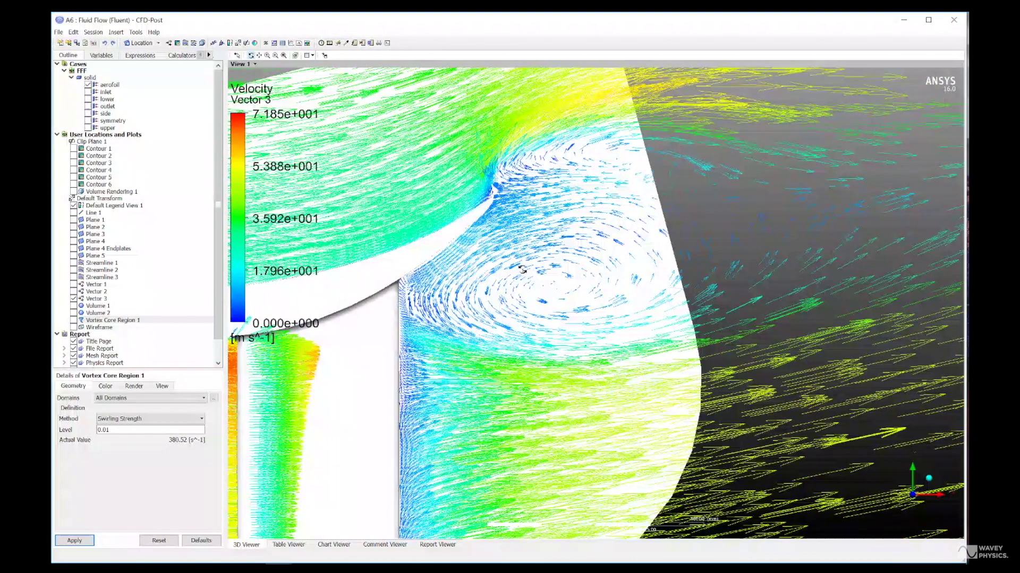
scroll(423, 285, "down", 5)
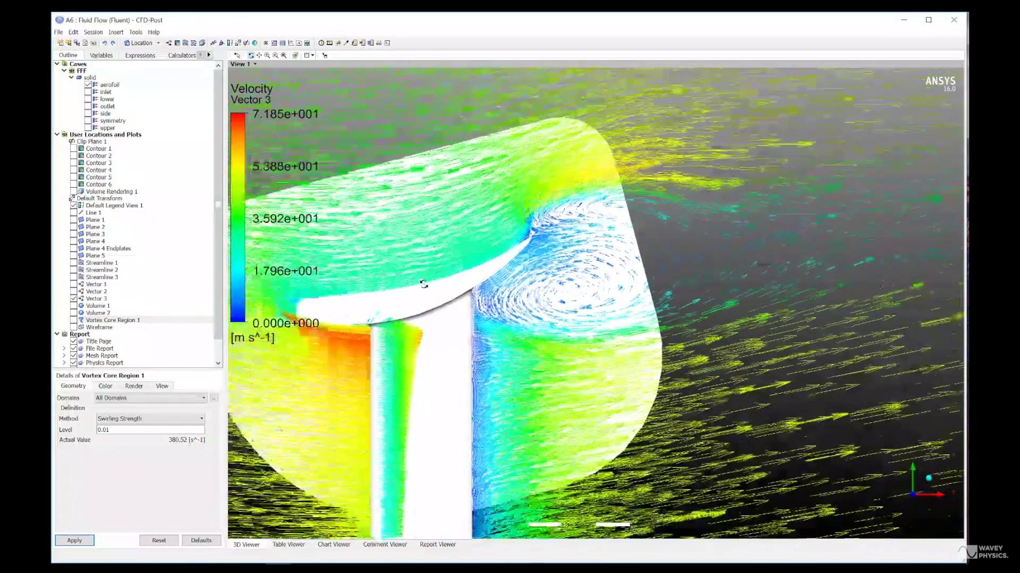
left_click_drag(495, 325, 345, 335)
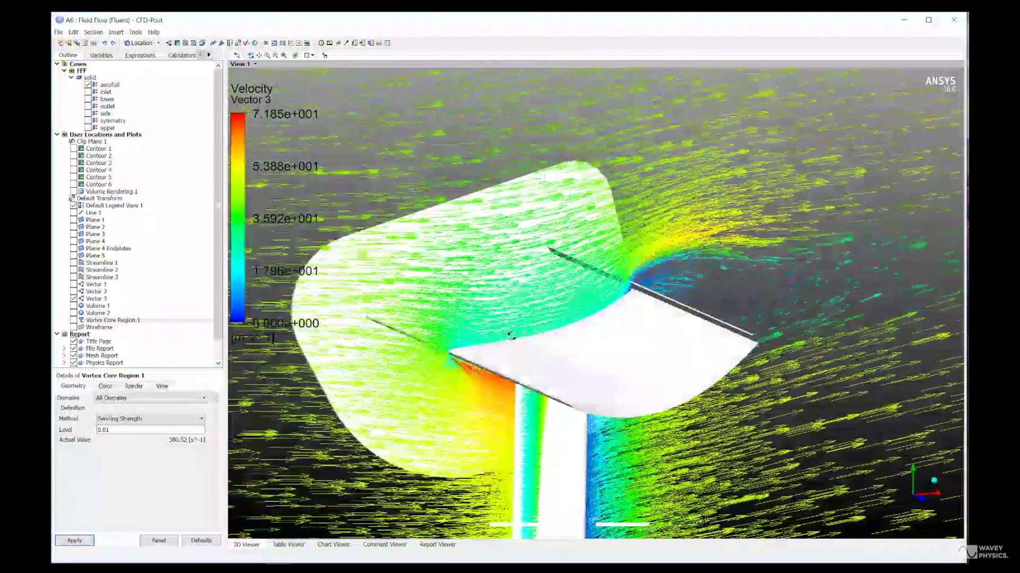
left_click(73, 321)
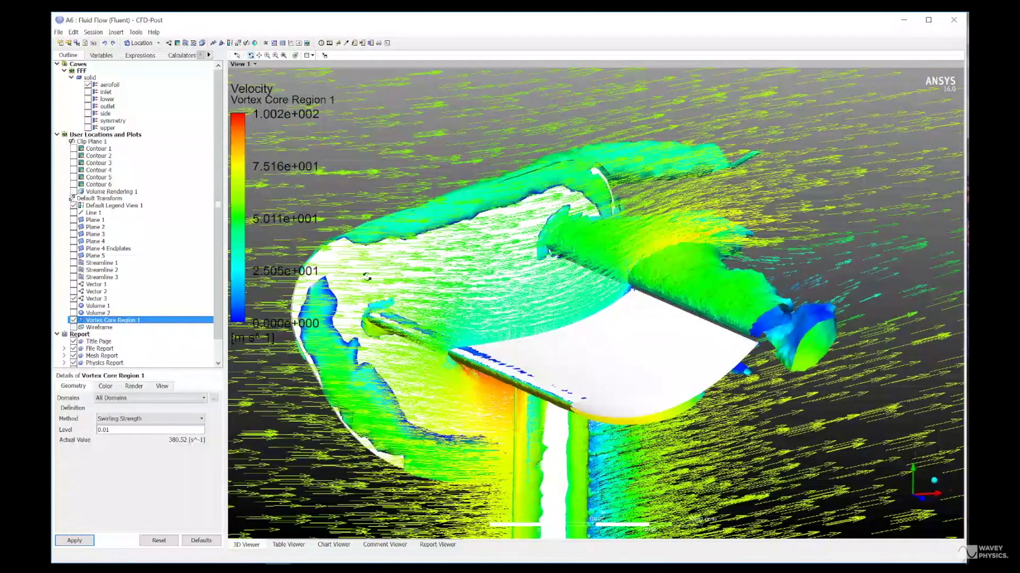